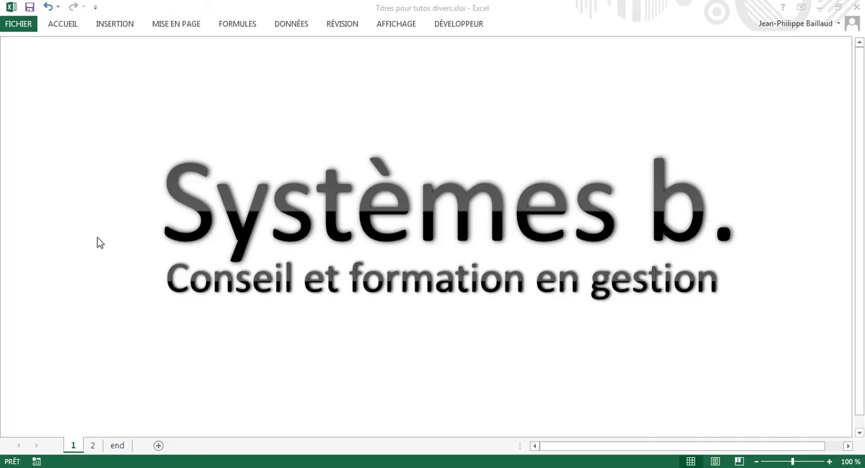
Display sheet 2 of the titles workbook.
{"action": "left_click", "coordinate": [92, 446]}
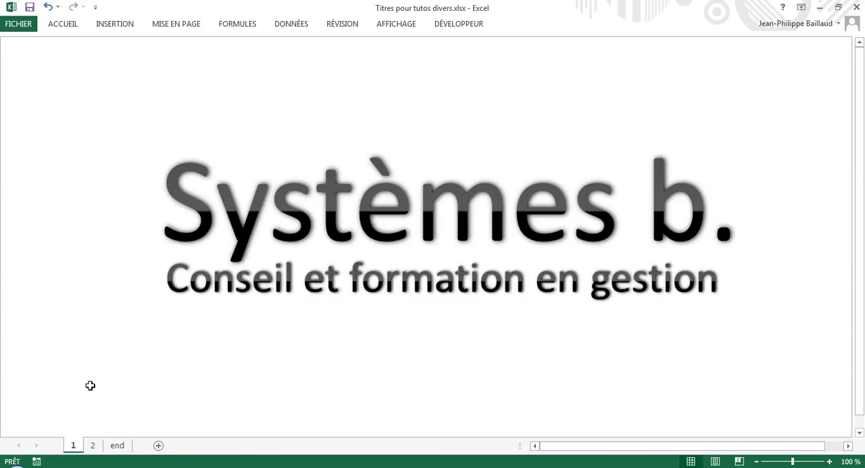
{"action": "left_click", "coordinate": [92, 446]}
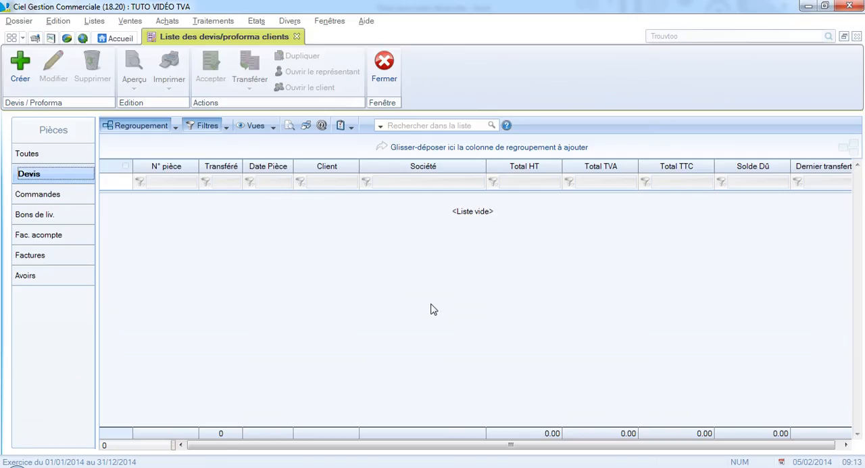
In Ciel Gestion Commerciale, create a new quote from the list of quotes for the client "Exemple Client".
{"action": "left_click", "coordinate": [31, 158]}
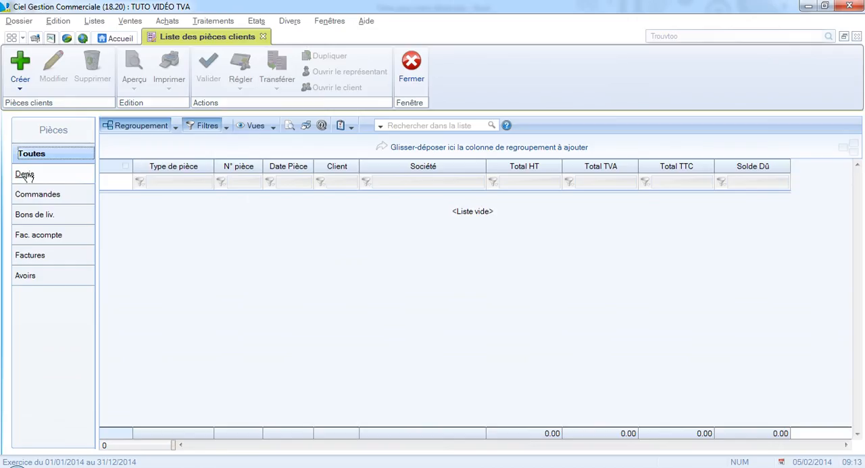
{"action": "left_click", "coordinate": [30, 177]}
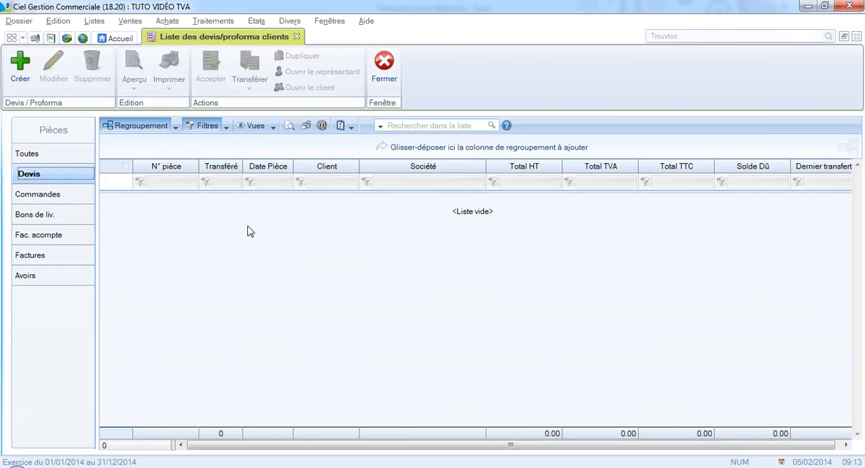
{"action": "left_click", "coordinate": [20, 76]}
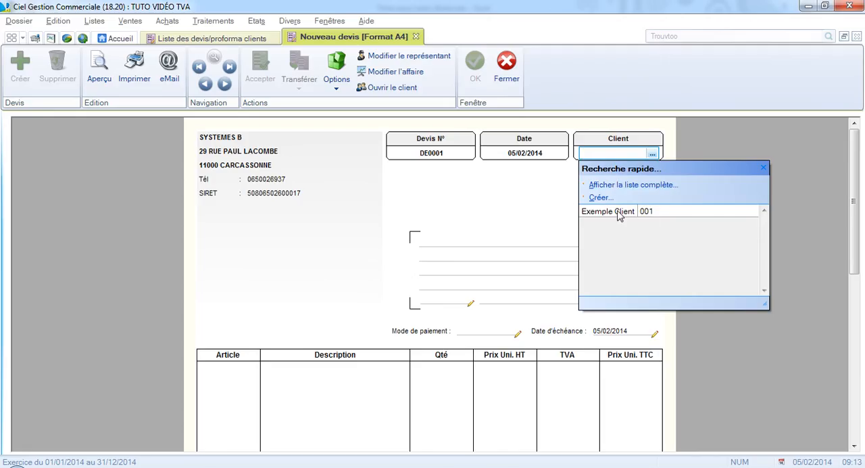
{"action": "left_click", "coordinate": [619, 212]}
{"action": "left_click", "coordinate": [619, 213]}
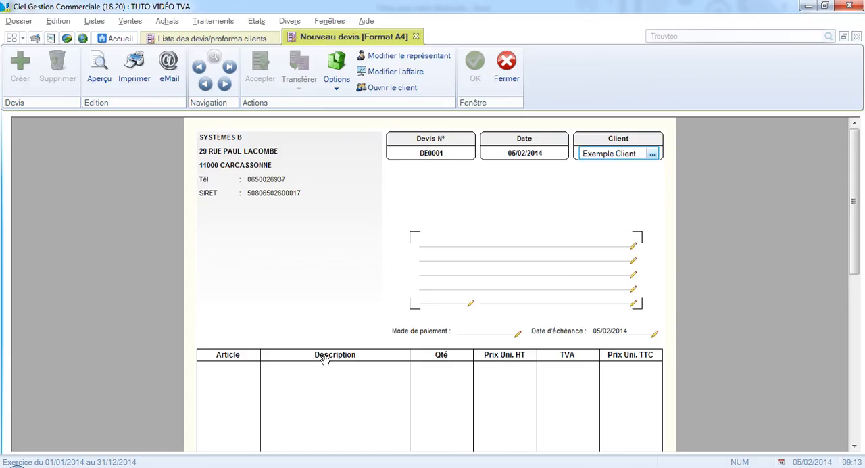
Add the article ART0001 "Exemple article" to the first line of the quote.
{"action": "left_click", "coordinate": [225, 375]}
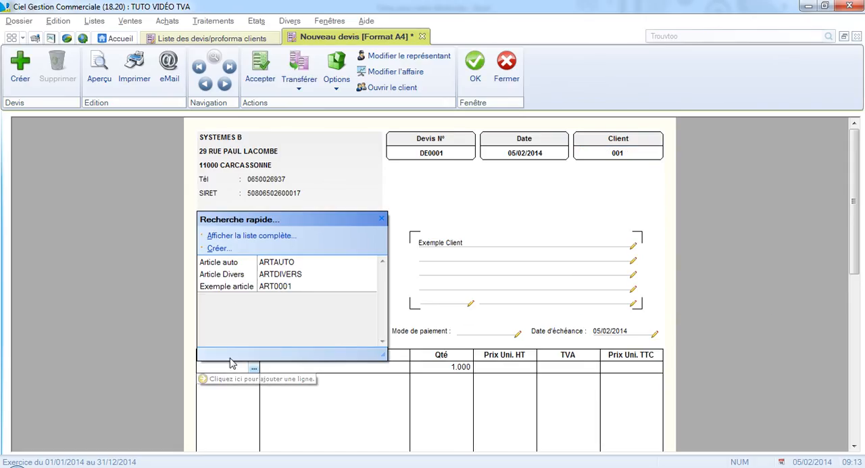
{"action": "double_click", "coordinate": [269, 287]}
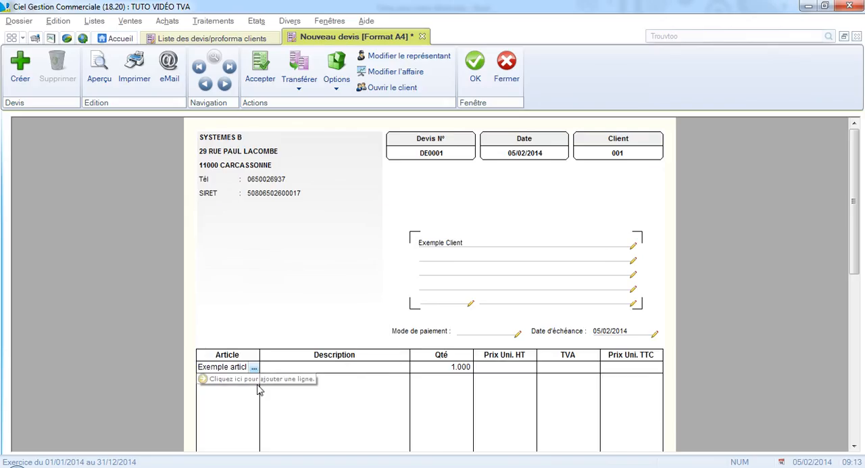
{"action": "left_click", "coordinate": [290, 368]}
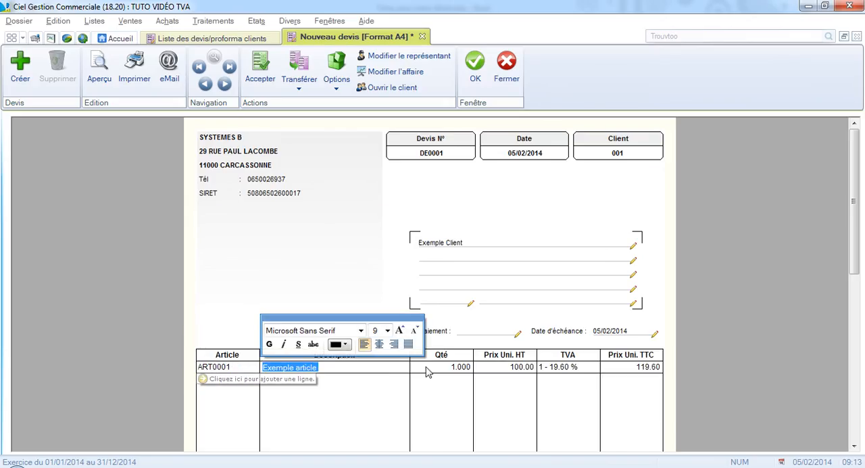
Check which VAT rates are available for the quote line and leave the list without choosing one.
{"action": "left_click", "coordinate": [571, 368]}
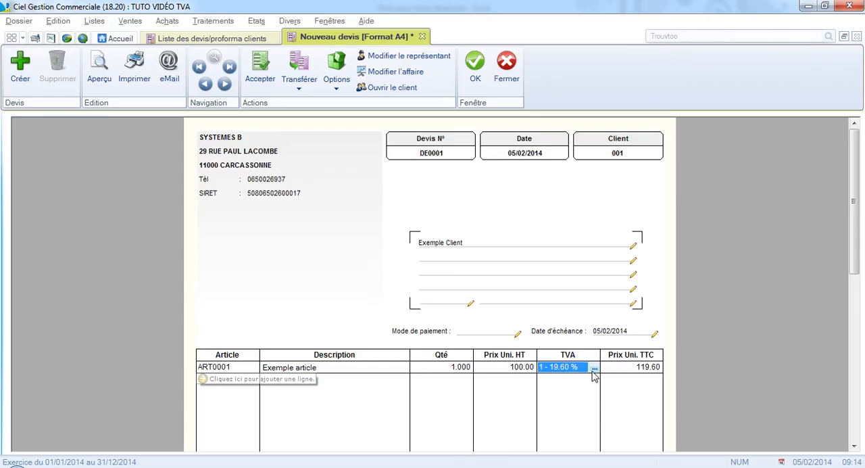
{"action": "left_click", "coordinate": [595, 370]}
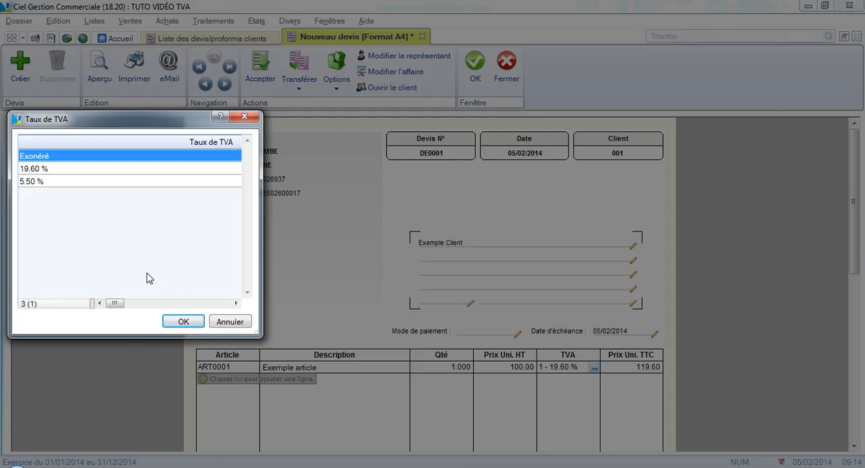
{"action": "left_click", "coordinate": [225, 325]}
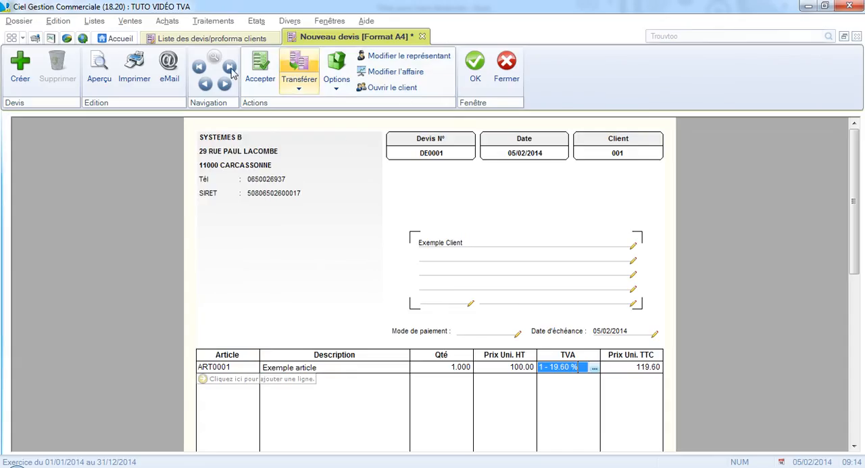
Compare the lists offered by the standard menus with those of the discovery menus, and restore the standard menus.
{"action": "left_click", "coordinate": [95, 21]}
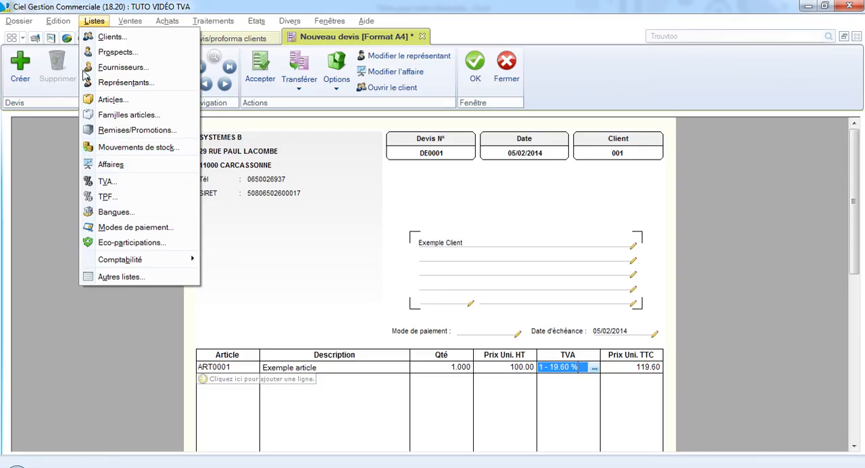
{"action": "left_click", "coordinate": [91, 21]}
{"action": "left_click", "coordinate": [290, 22]}
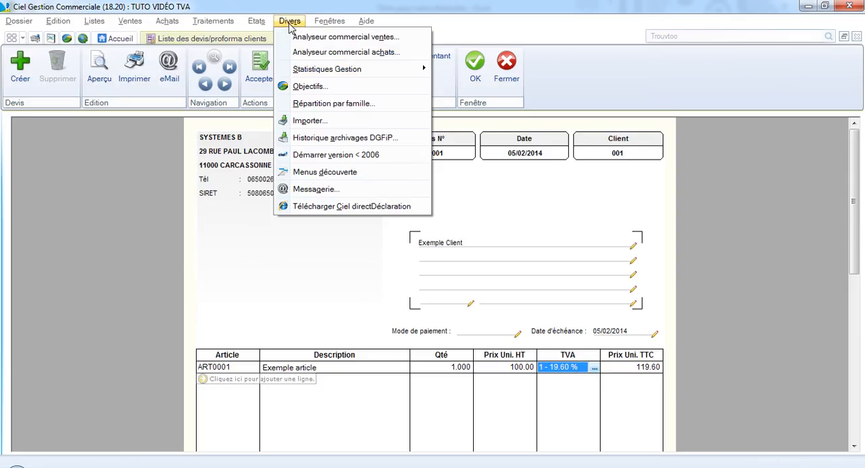
{"action": "left_click", "coordinate": [324, 173]}
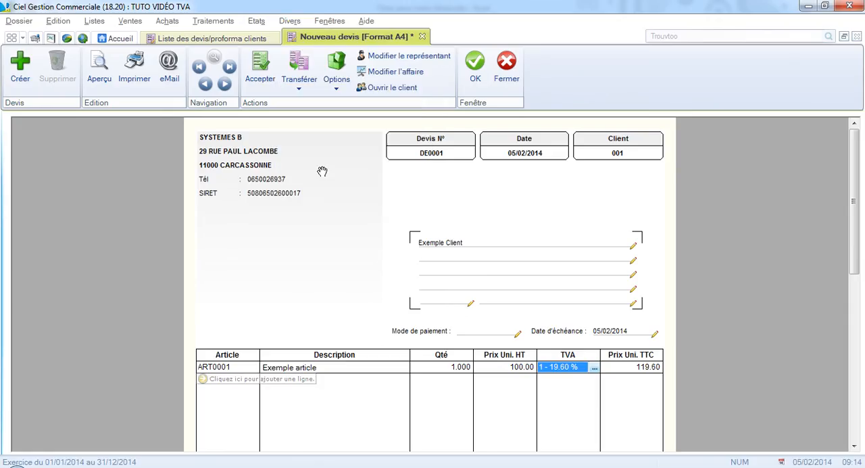
{"action": "left_click", "coordinate": [94, 21]}
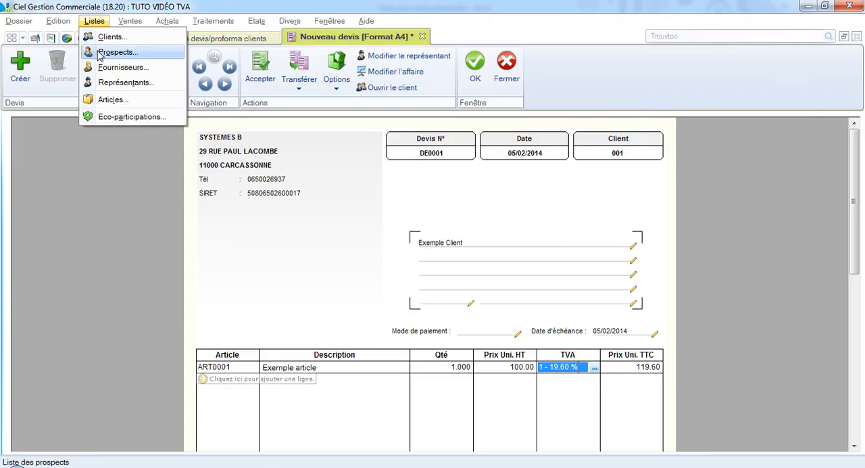
{"action": "left_click", "coordinate": [289, 21]}
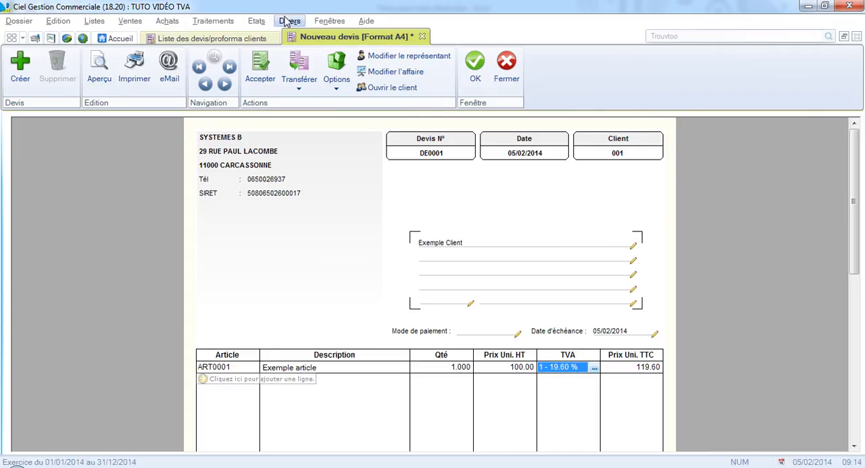
{"action": "left_click", "coordinate": [289, 21]}
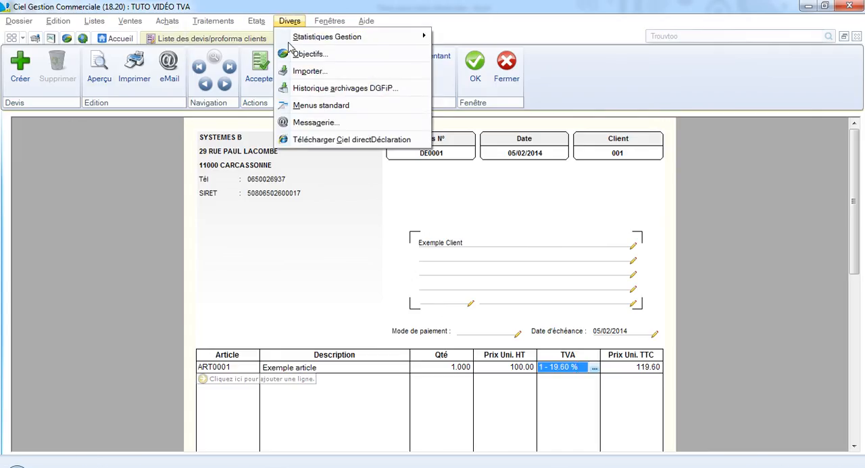
{"action": "left_click", "coordinate": [324, 106]}
Create a new VAT rate in the list of VAT rates with code 3 and a rate of 20 %.
{"action": "left_click", "coordinate": [94, 21]}
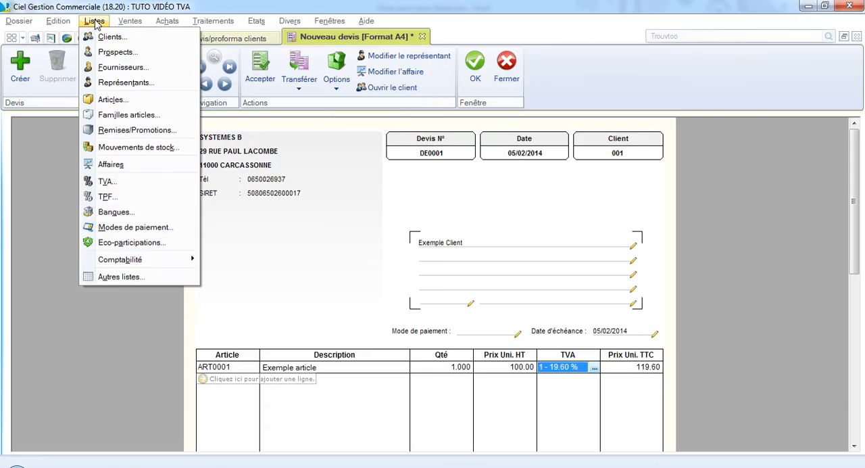
{"action": "left_click", "coordinate": [118, 182]}
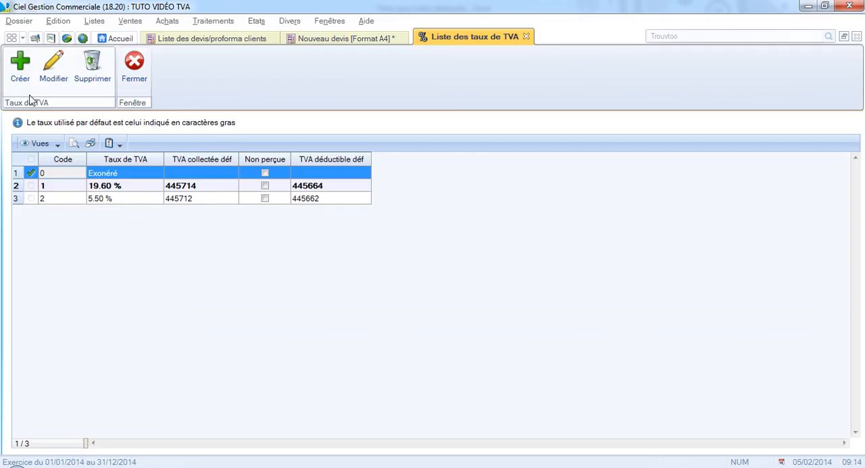
{"action": "left_click", "coordinate": [24, 69]}
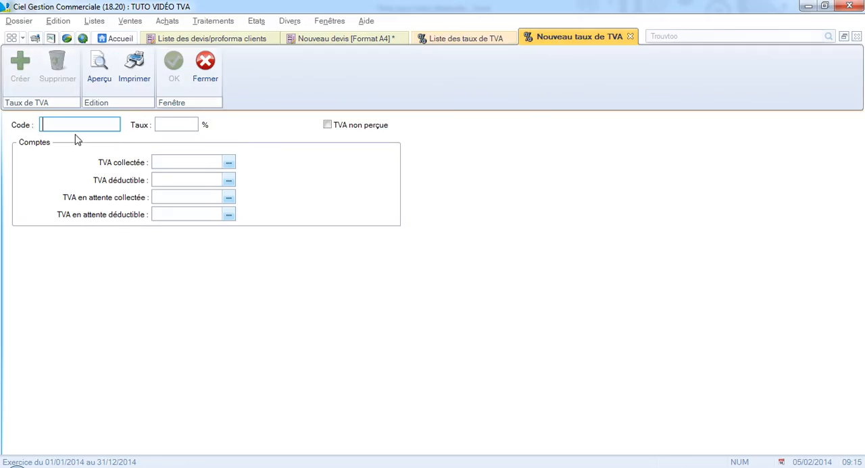
{"action": "type", "text": "3"}
{"action": "left_click", "coordinate": [164, 123]}
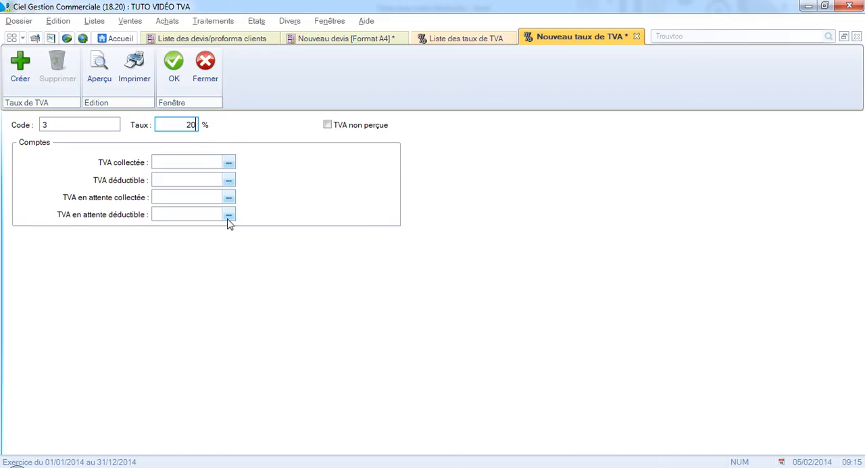
Look up the accounts available for collected VAT on the new rate and close the list.
{"action": "left_click", "coordinate": [228, 163]}
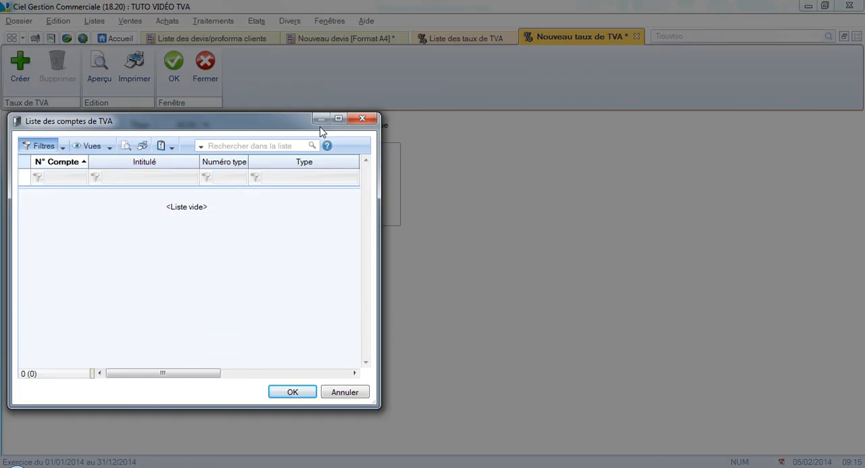
{"action": "left_click", "coordinate": [362, 118]}
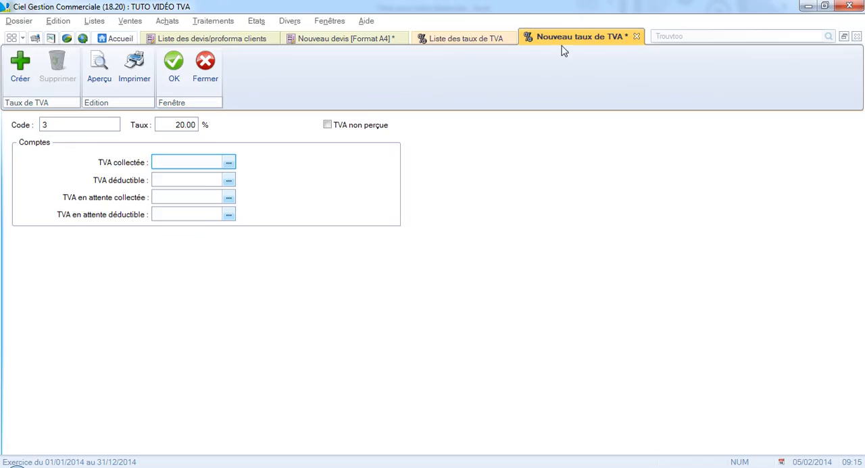
Open the list of accounts and select the four 19.6 % VAT accounts 445664, 445714, 445864 and 445874 for reference.
{"action": "left_click", "coordinate": [95, 22]}
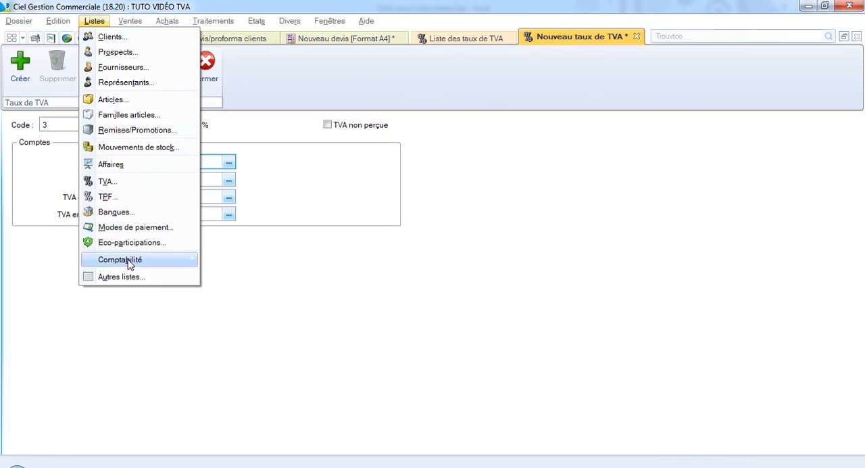
{"action": "mouse_move", "coordinate": [167, 261]}
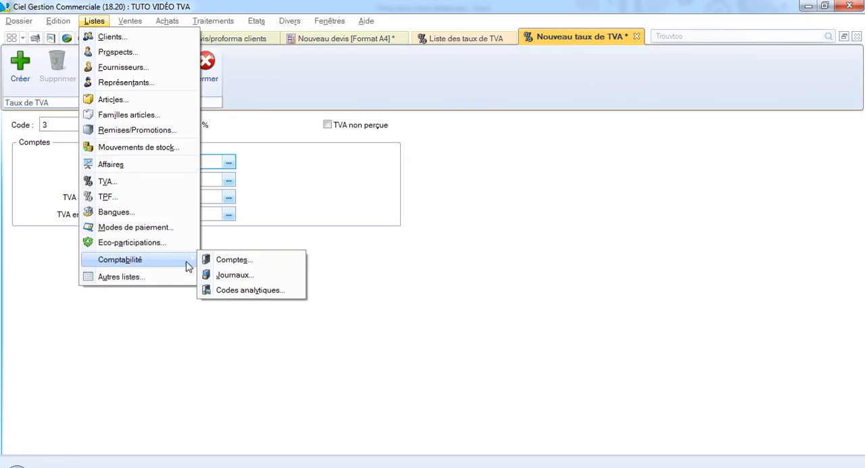
{"action": "left_click", "coordinate": [235, 265]}
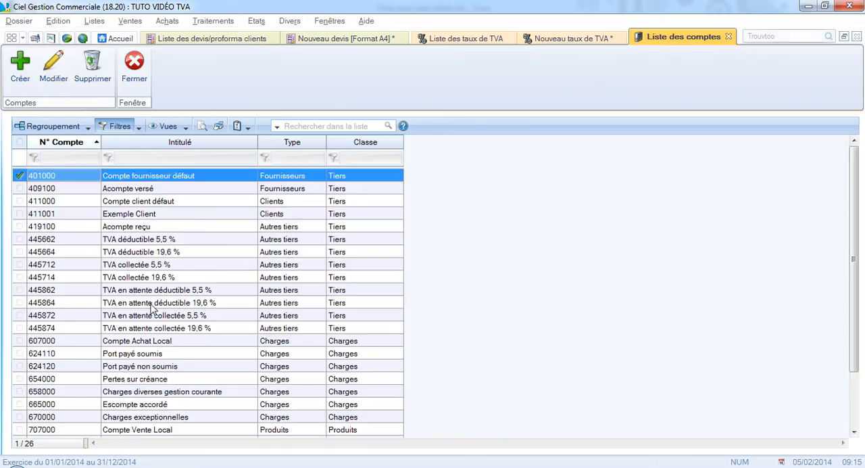
{"action": "left_click", "coordinate": [152, 253]}
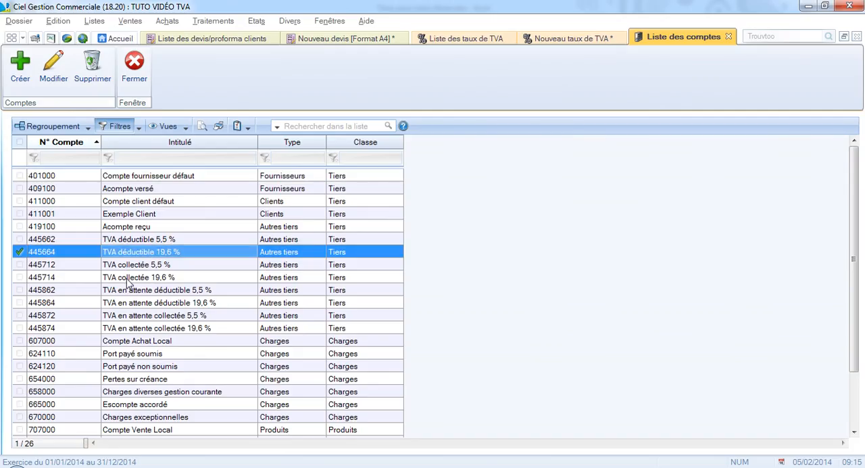
{"action": "left_click", "coordinate": [130, 278], "text": "ctrl"}
{"action": "left_click", "coordinate": [139, 307], "text": "ctrl"}
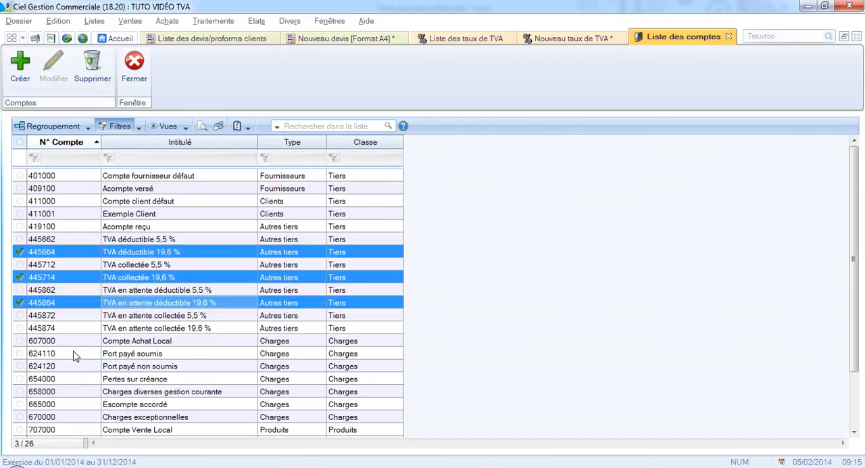
{"action": "left_click", "coordinate": [135, 329], "text": "ctrl"}
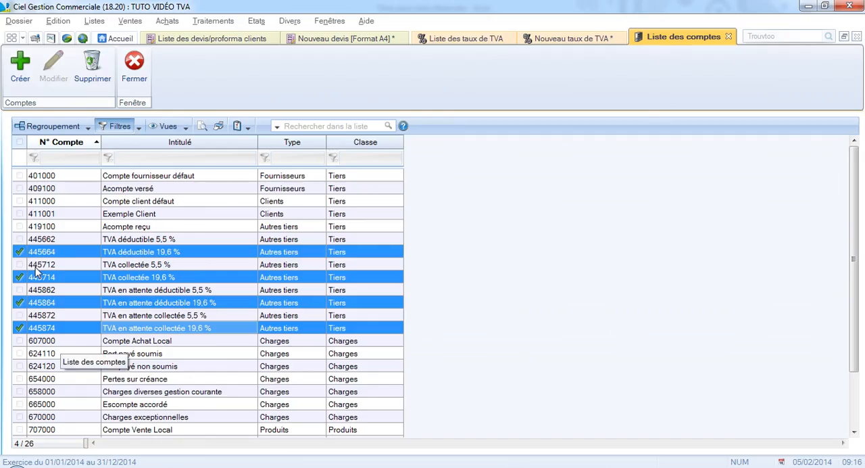
{"action": "left_click", "coordinate": [22, 73]}
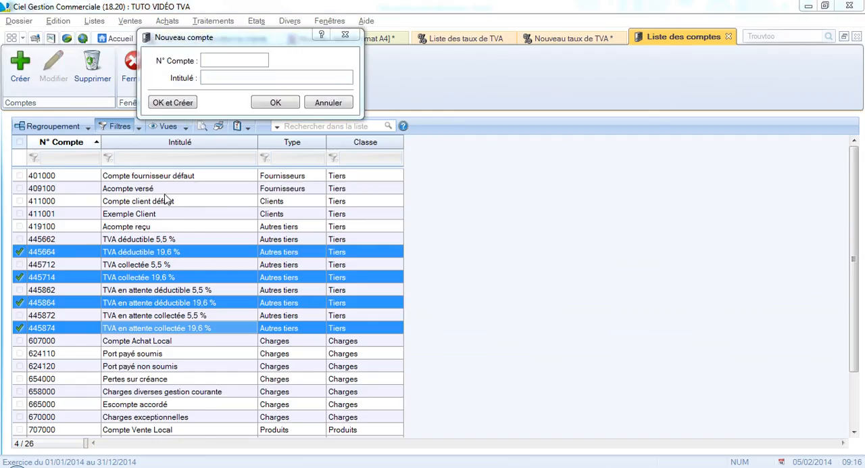
{"action": "left_click", "coordinate": [210, 60]}
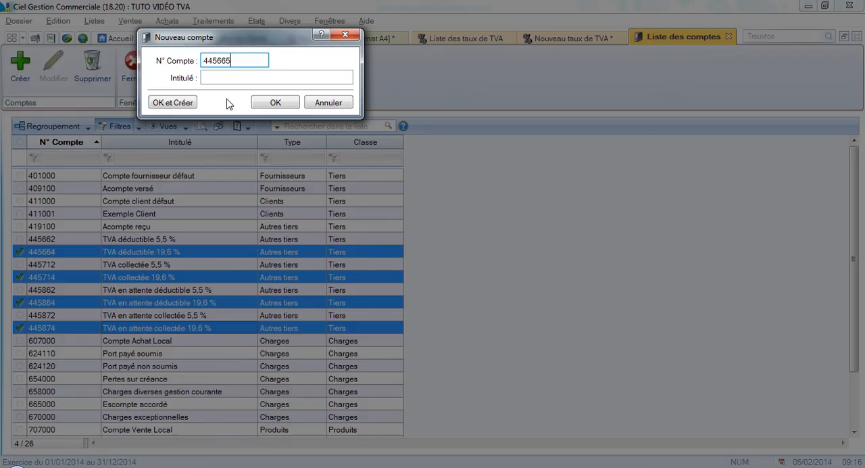
{"action": "left_click", "coordinate": [225, 77]}
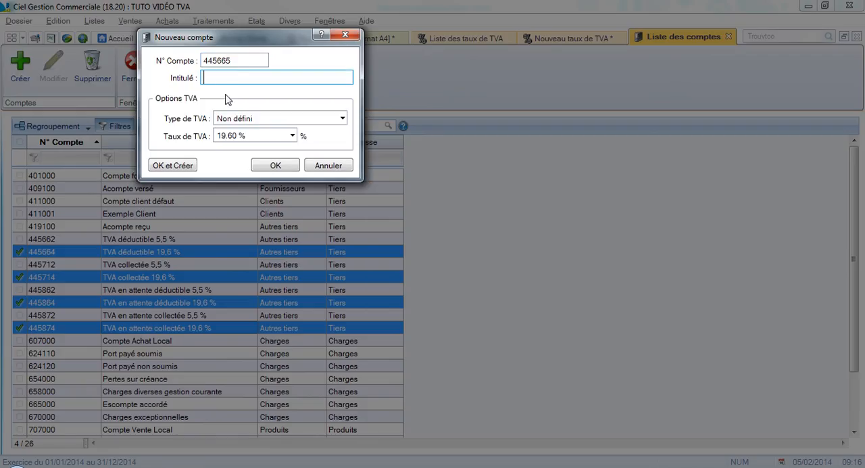
{"action": "type", "text": "TVA déductible 20 %"}
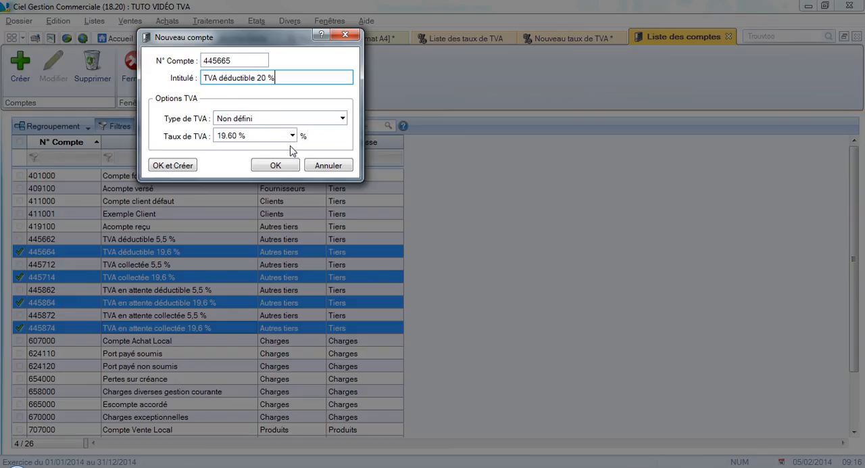
{"action": "left_click", "coordinate": [323, 169]}
Save the new 20 % VAT rate with code 3 without any accounts and select it in the list of VAT rates.
{"action": "left_click", "coordinate": [576, 42]}
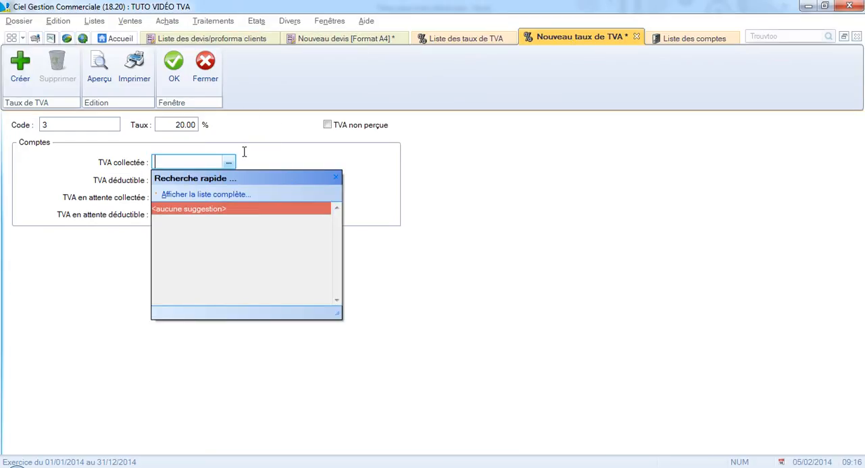
{"action": "left_click", "coordinate": [83, 121]}
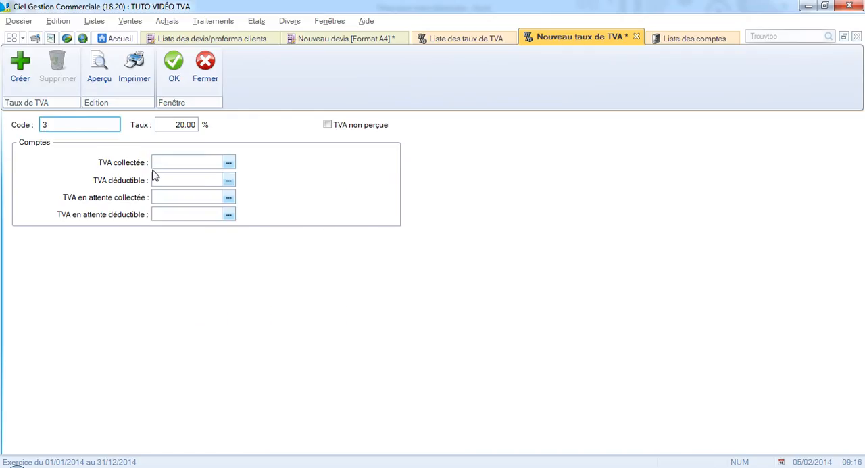
{"action": "left_click", "coordinate": [179, 76]}
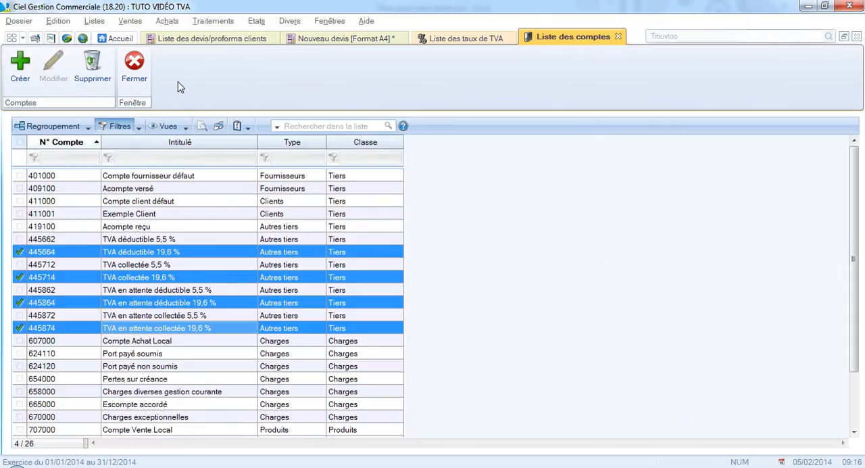
{"action": "left_click", "coordinate": [440, 40]}
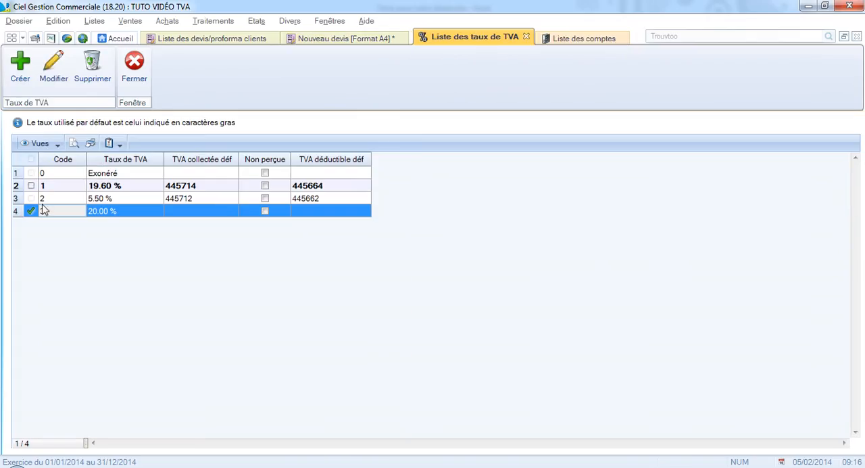
{"action": "left_click", "coordinate": [104, 192]}
{"action": "left_click", "coordinate": [92, 213]}
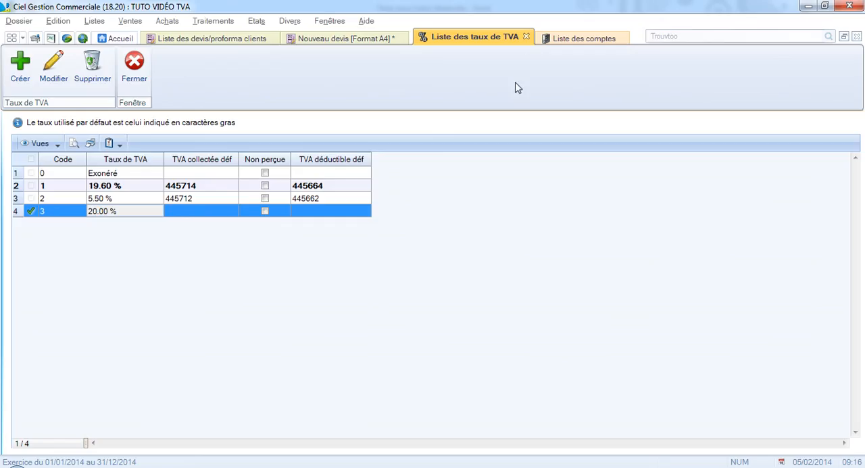
Create account 445665 in the list of accounts, titled TVA déductible 20 %, with VAT type Déductible and rate 20.00 %.
{"action": "left_click", "coordinate": [568, 39]}
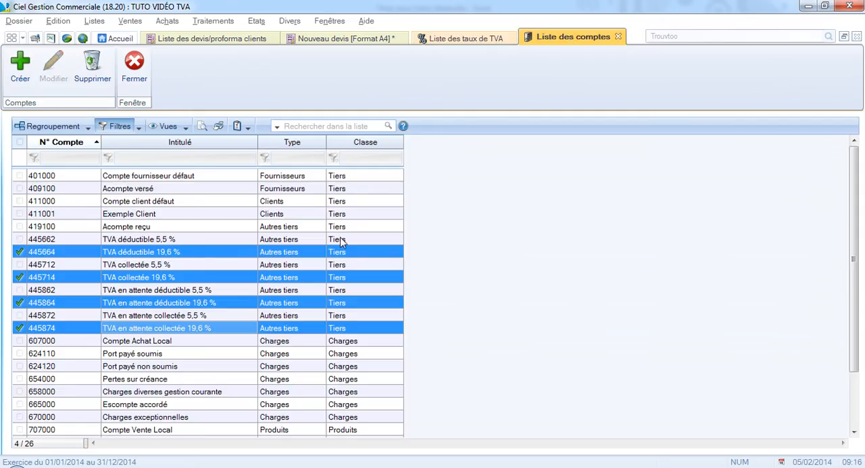
{"action": "left_click", "coordinate": [19, 75]}
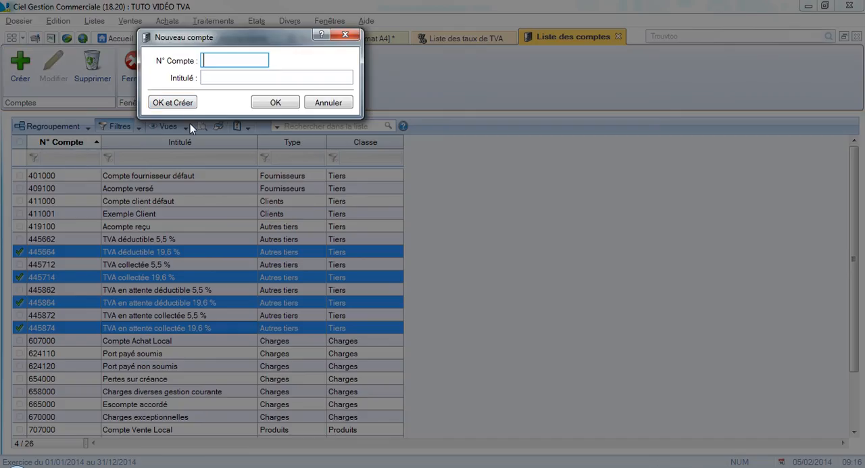
{"action": "type", "text": "445665"}
{"action": "left_click", "coordinate": [218, 80]}
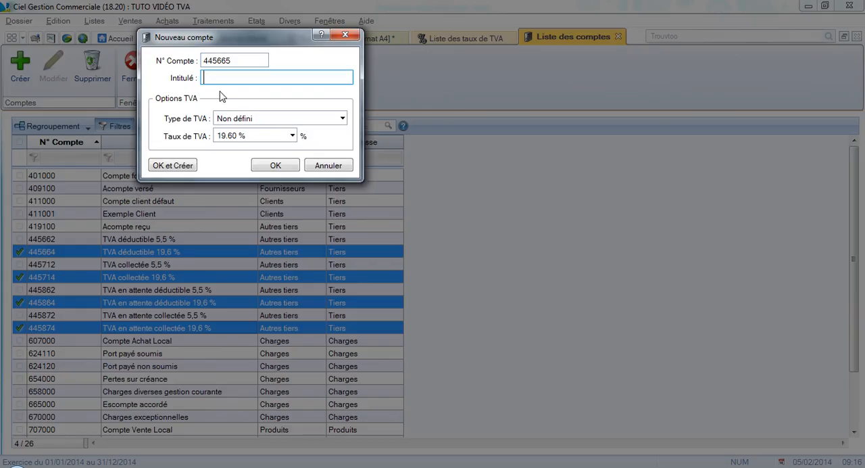
{"action": "type", "text": "TVA déductible 20 %"}
{"action": "left_click", "coordinate": [236, 116]}
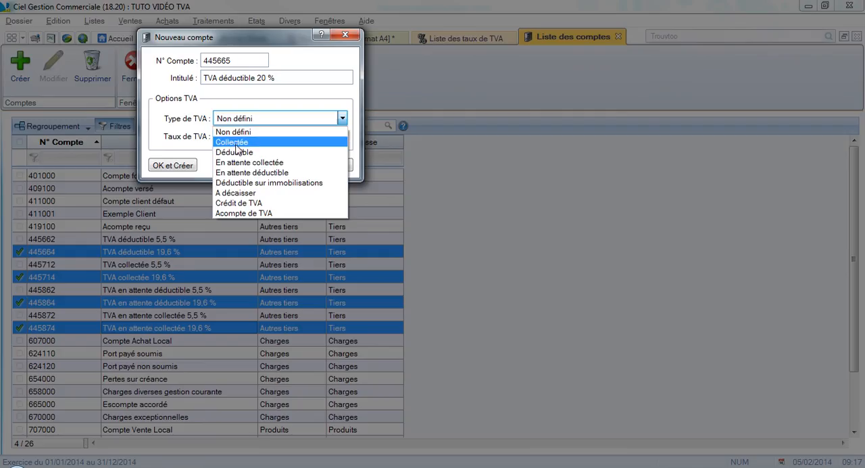
{"action": "left_click", "coordinate": [242, 152]}
{"action": "left_click", "coordinate": [235, 137]}
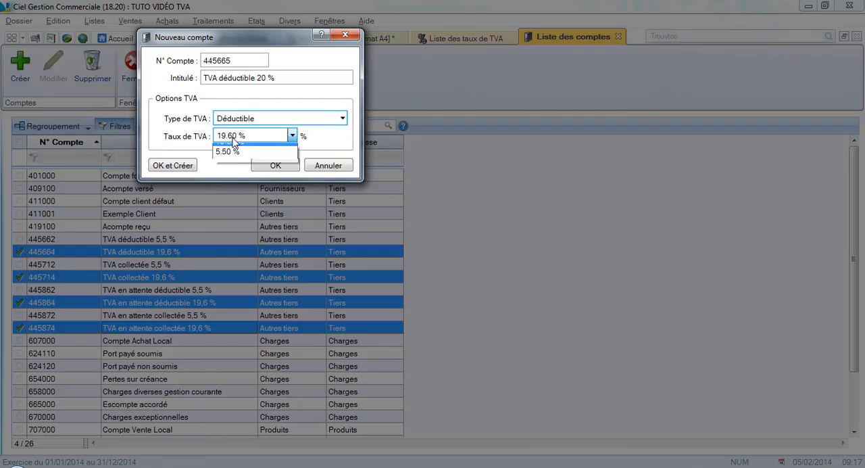
{"action": "left_click", "coordinate": [229, 178]}
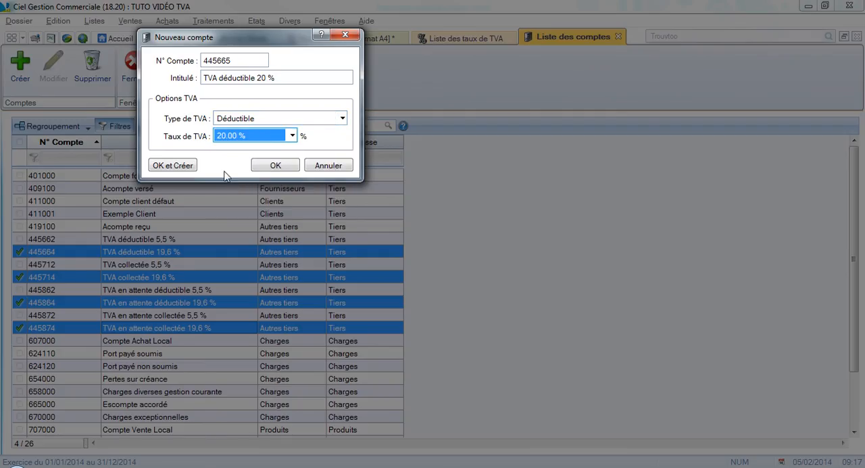
{"action": "left_click", "coordinate": [185, 166]}
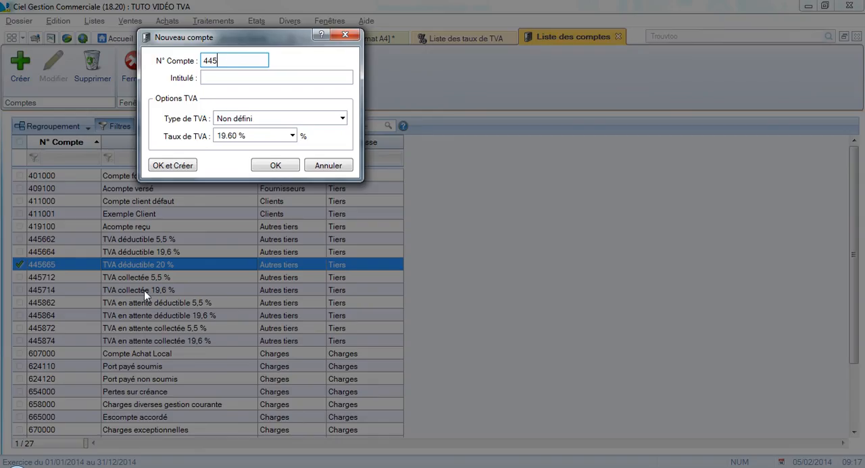
Create account 445715, titled TVA collectée 20 %, with VAT type Collectée and rate 20.00 %.
{"action": "left_click", "coordinate": [209, 80]}
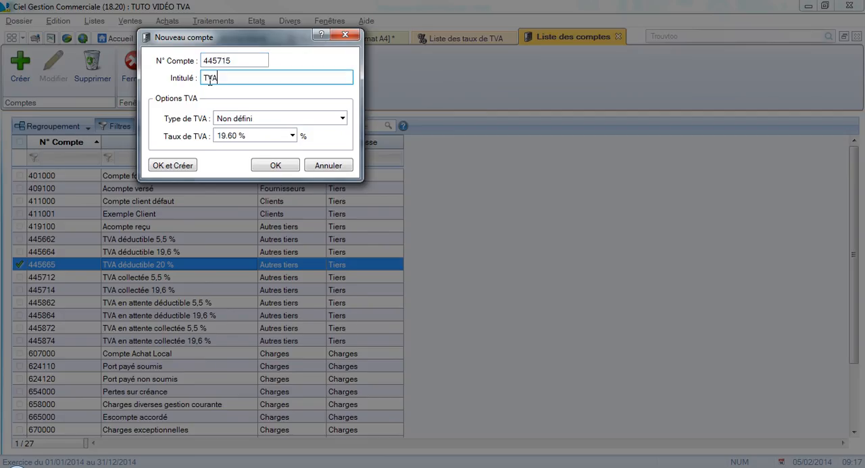
{"action": "type", "text": "TVA collectée 20 %"}
{"action": "left_click", "coordinate": [220, 118]}
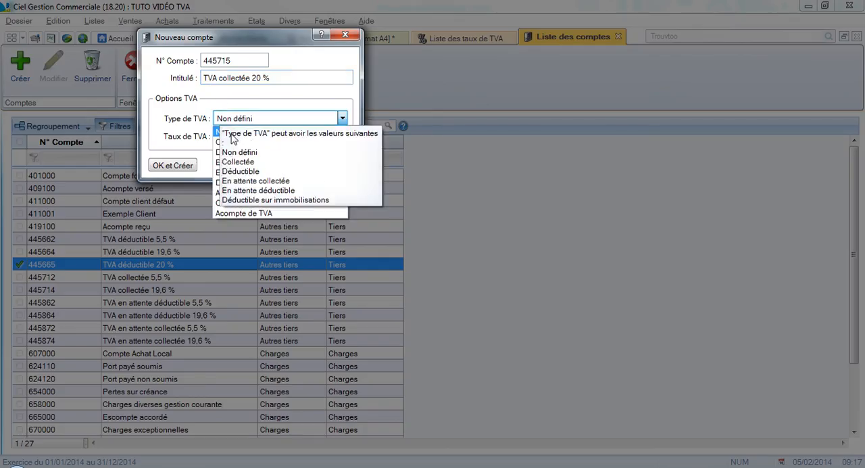
{"action": "left_click", "coordinate": [232, 142]}
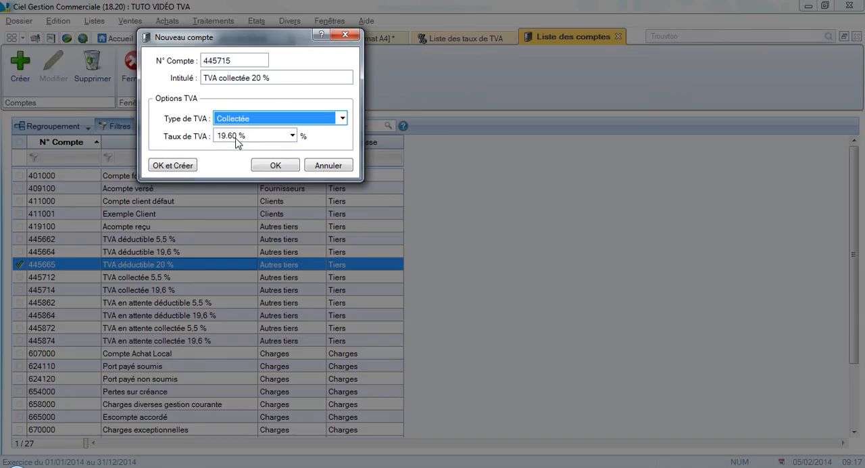
{"action": "left_click", "coordinate": [237, 138]}
{"action": "left_click", "coordinate": [229, 179]}
{"action": "left_click", "coordinate": [170, 165]}
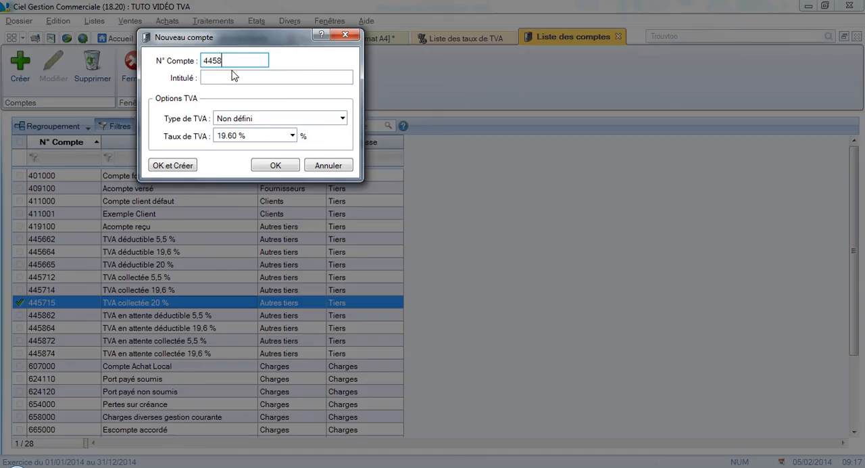
Create account 445865, titled TVA en attente déductible 20 %, with VAT type En attente déductible and rate 20.00 %.
{"action": "left_click", "coordinate": [233, 76]}
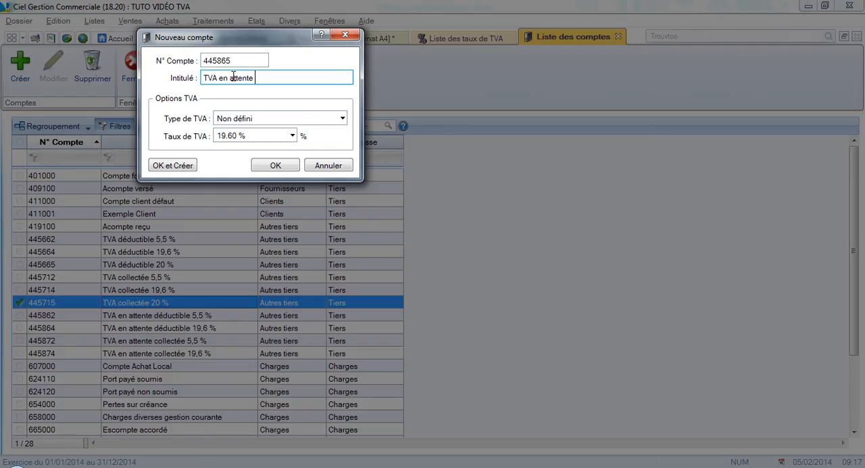
{"action": "type", "text": "TVA en attente déductible 20 %"}
{"action": "left_click", "coordinate": [254, 120]}
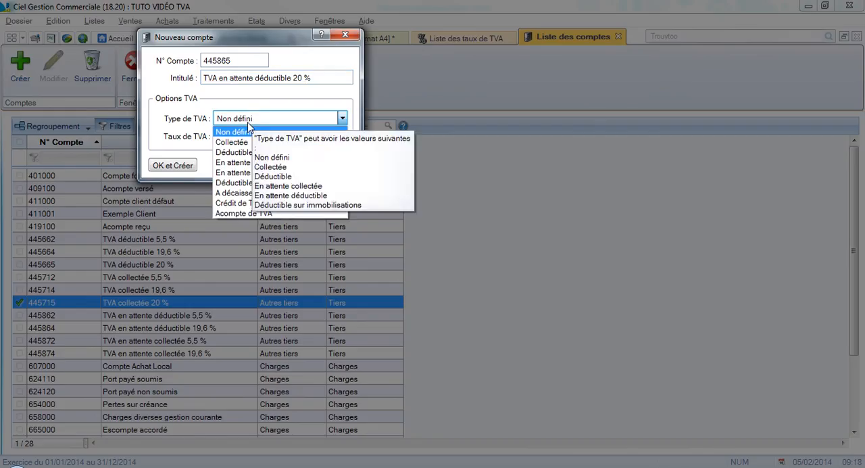
{"action": "left_click", "coordinate": [227, 172]}
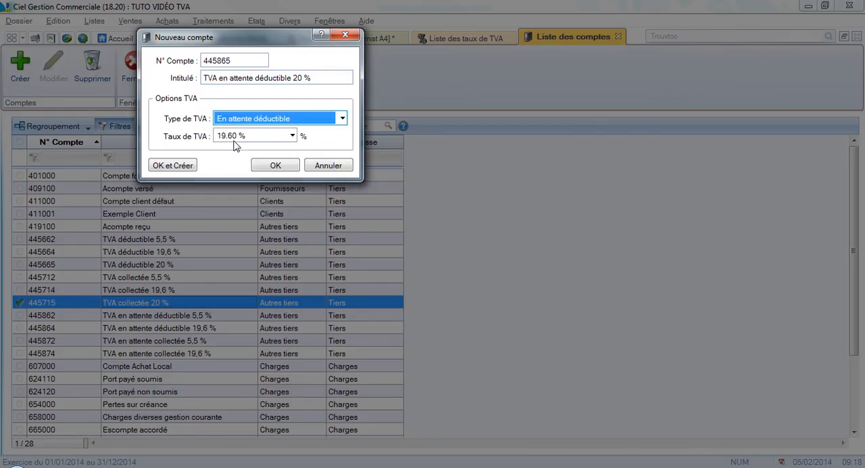
{"action": "left_click", "coordinate": [236, 138]}
{"action": "left_click", "coordinate": [233, 179]}
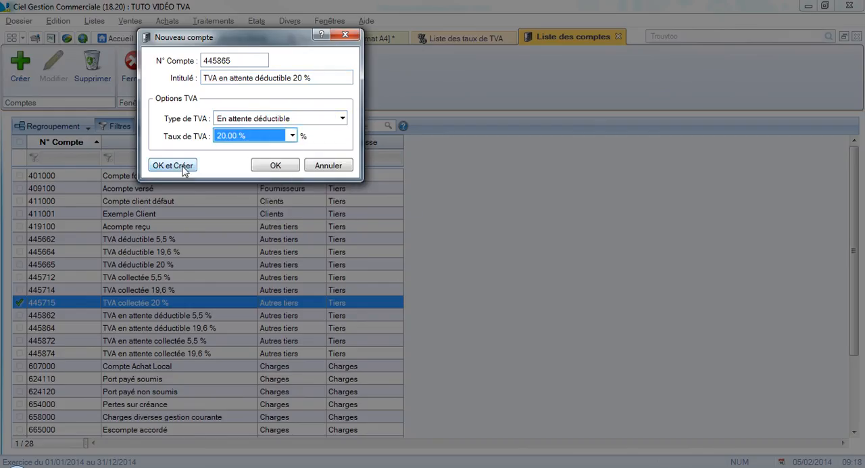
{"action": "left_click", "coordinate": [182, 167]}
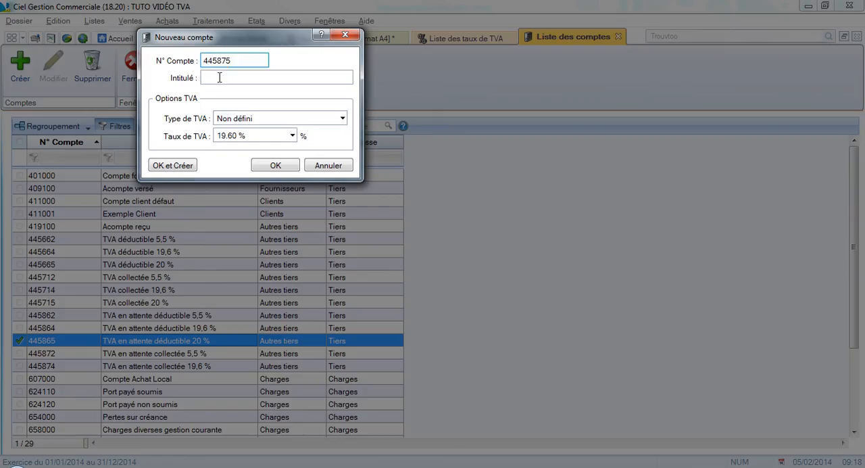
Create account 445875, titled TVA en attente collectée 20 %, with VAT type En attente collectée and rate 20.00 %.
{"action": "left_click", "coordinate": [219, 78]}
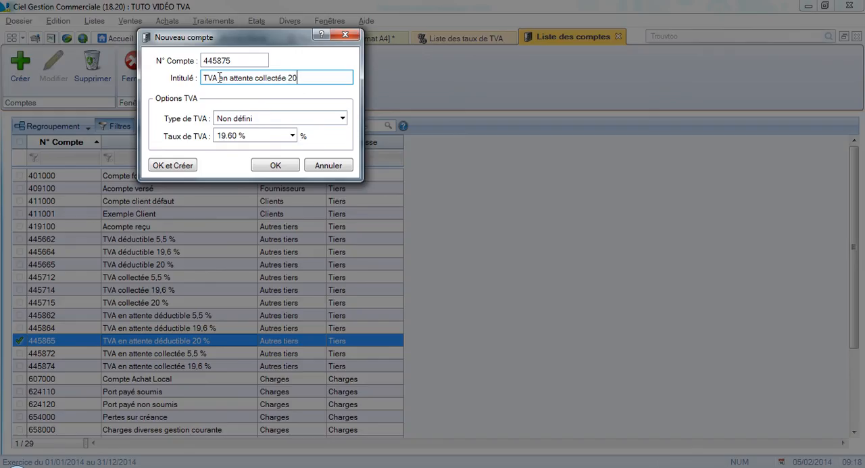
{"action": "left_click", "coordinate": [233, 119]}
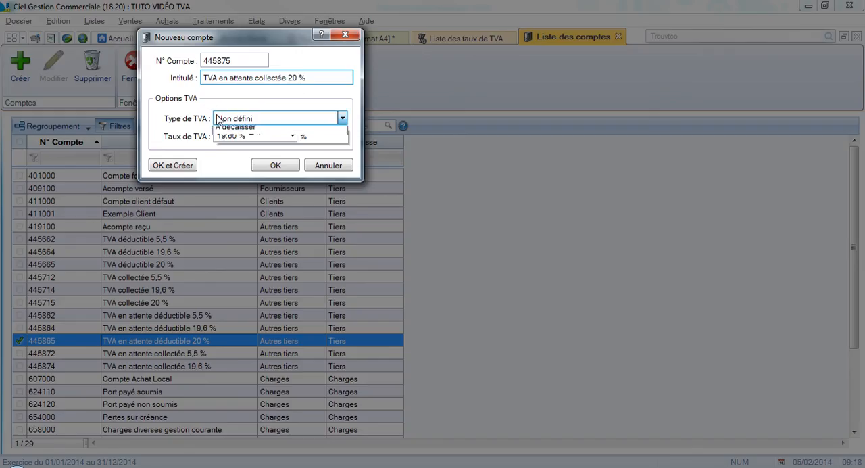
{"action": "left_click", "coordinate": [256, 163]}
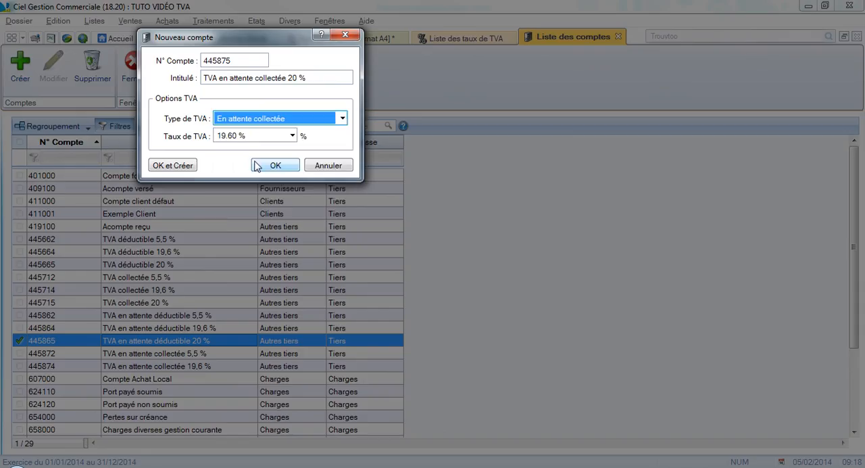
{"action": "left_click", "coordinate": [250, 137]}
{"action": "left_click", "coordinate": [240, 178]}
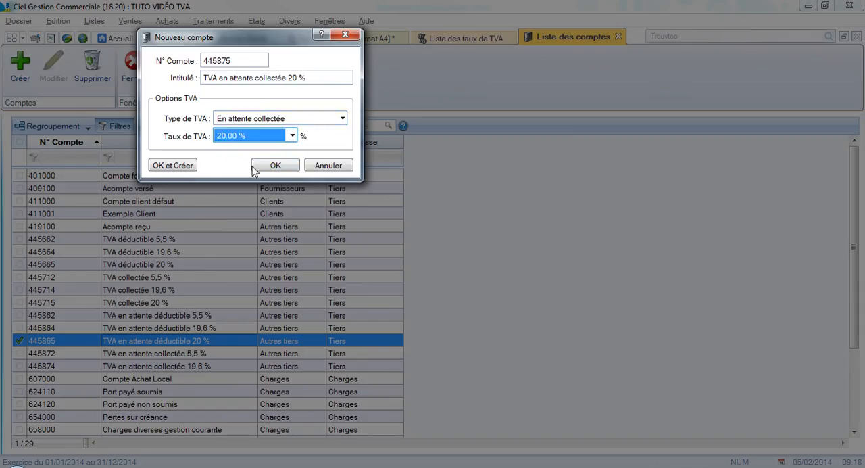
{"action": "left_click", "coordinate": [264, 166]}
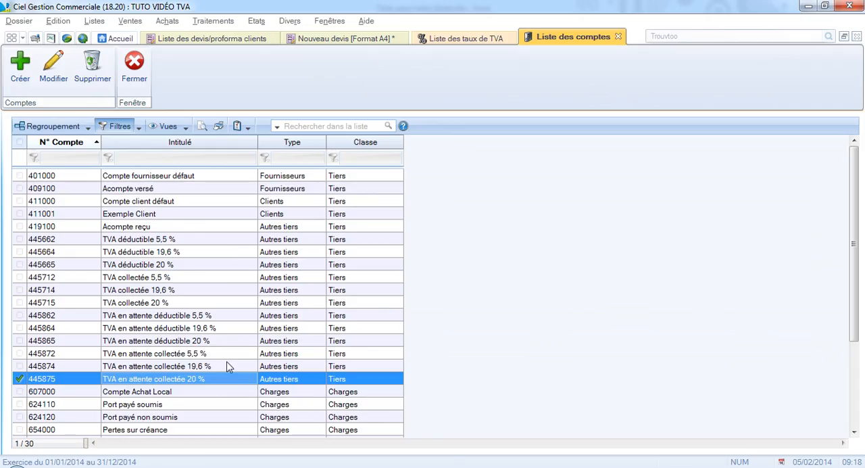
Check the VAT type and rate of account 445715, and select the four 20 % accounts 445665, 445715, 445865 and 445875 for review.
{"action": "double_click", "coordinate": [122, 305]}
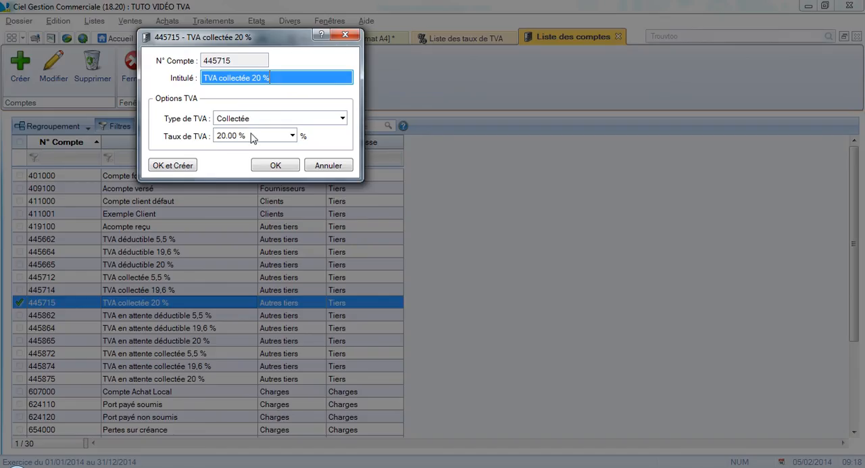
{"action": "left_click", "coordinate": [271, 165]}
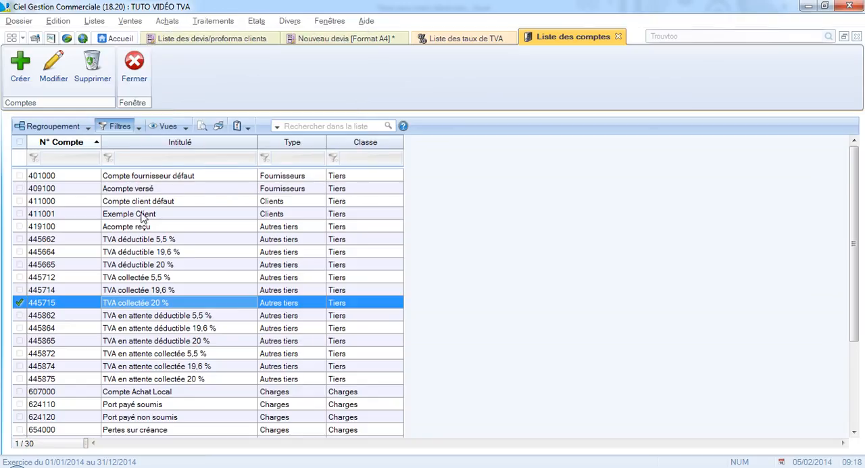
{"action": "left_click", "coordinate": [166, 265]}
{"action": "left_click", "coordinate": [164, 302], "text": "ctrl"}
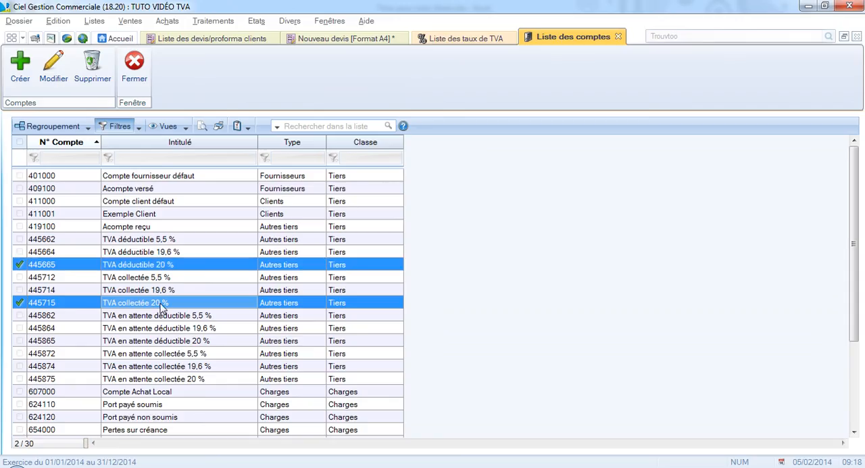
{"action": "left_click", "coordinate": [192, 341], "text": "ctrl"}
{"action": "left_click", "coordinate": [198, 379], "text": "ctrl"}
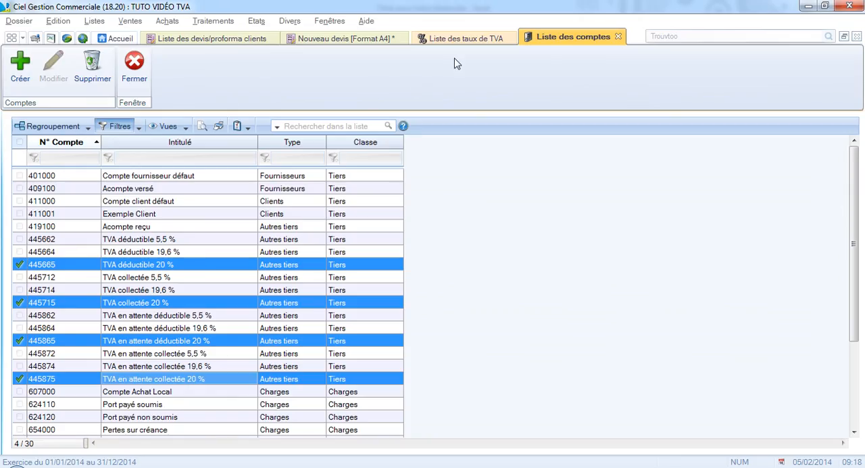
Assign to the 20 % VAT rate accounts 445715 (collectée), 445665 (déductible), 445875 (en attente collectée) and 445865 (en attente déductible), and save.
{"action": "left_click", "coordinate": [133, 67]}
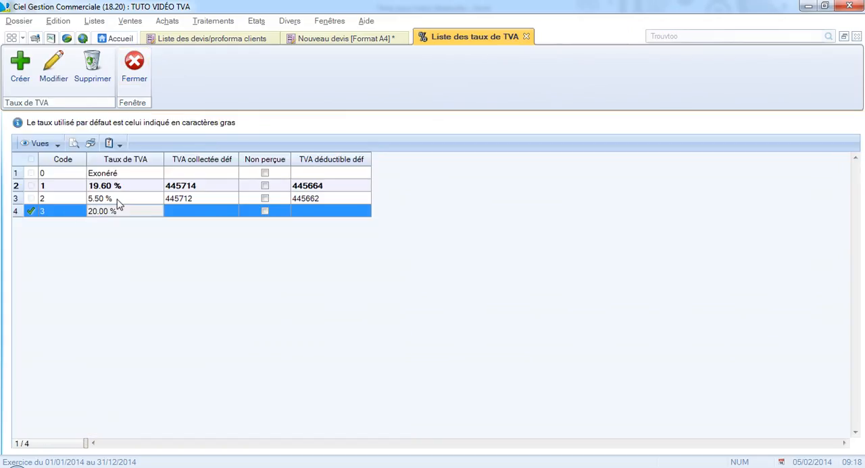
{"action": "double_click", "coordinate": [187, 213]}
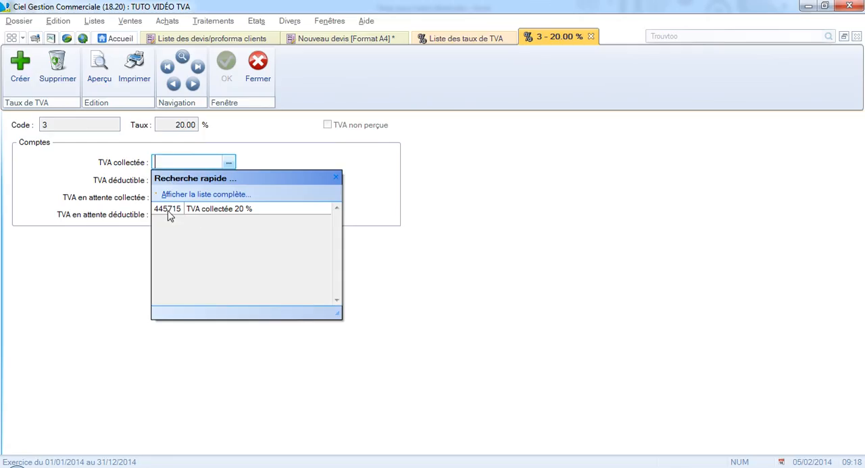
{"action": "left_click", "coordinate": [173, 212]}
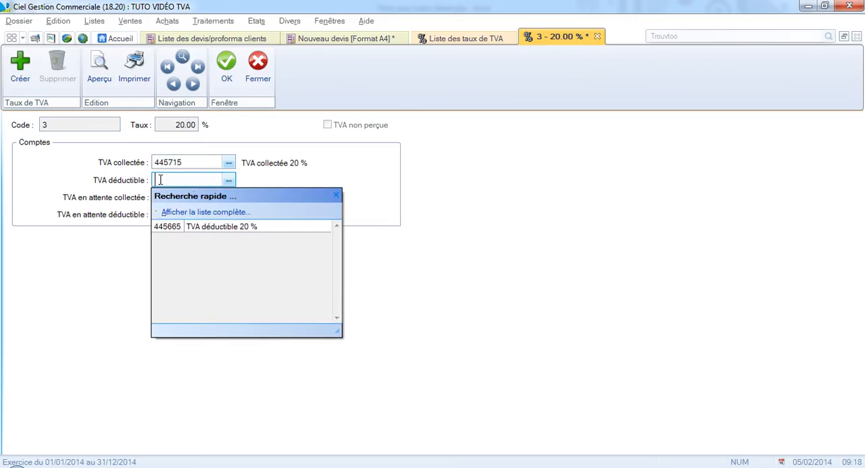
{"action": "left_click", "coordinate": [196, 228]}
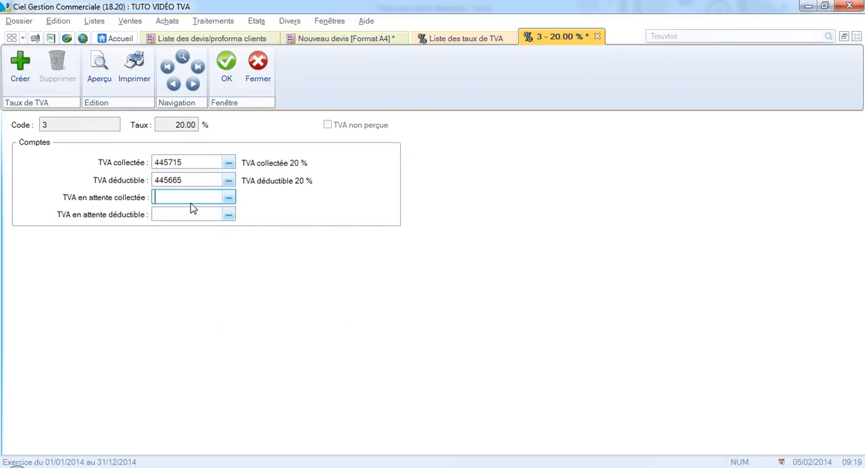
{"action": "left_click", "coordinate": [191, 245]}
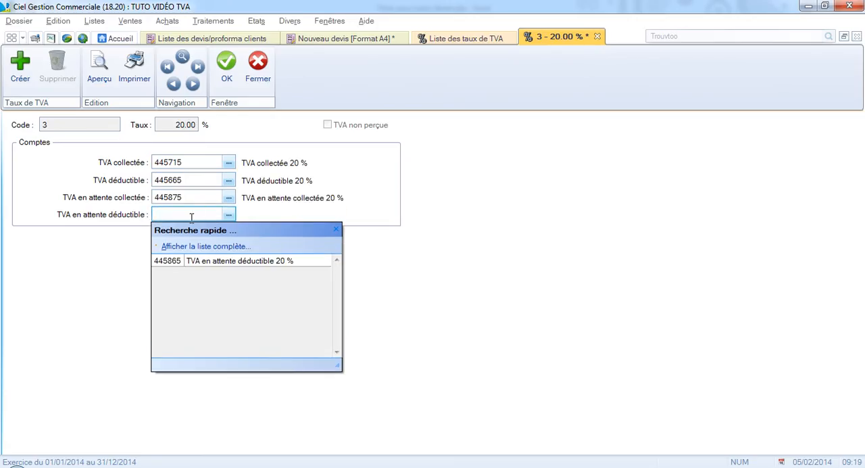
{"action": "left_click", "coordinate": [196, 260]}
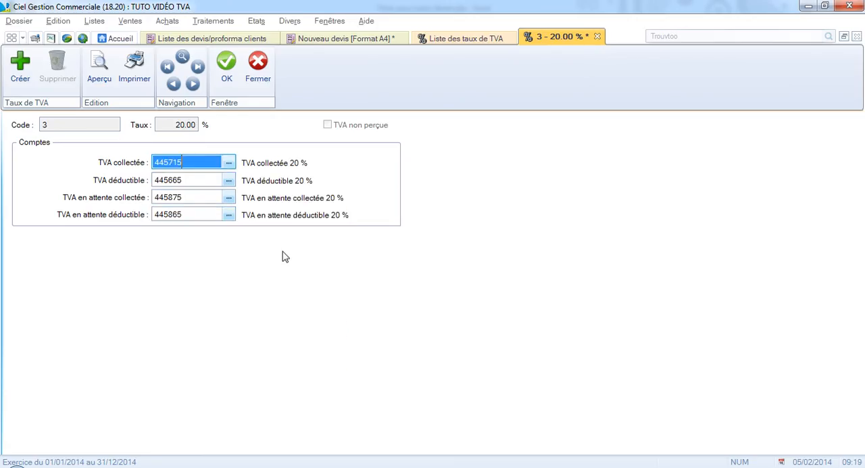
{"action": "left_click", "coordinate": [228, 79]}
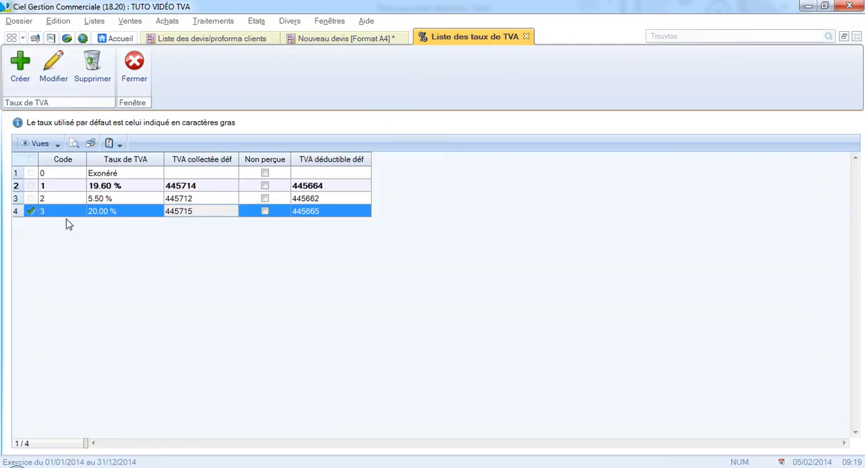
Define the 20.00 % rate as the default VAT rate, clear the selection and close the VAT rate list.
{"action": "right_click", "coordinate": [125, 211]}
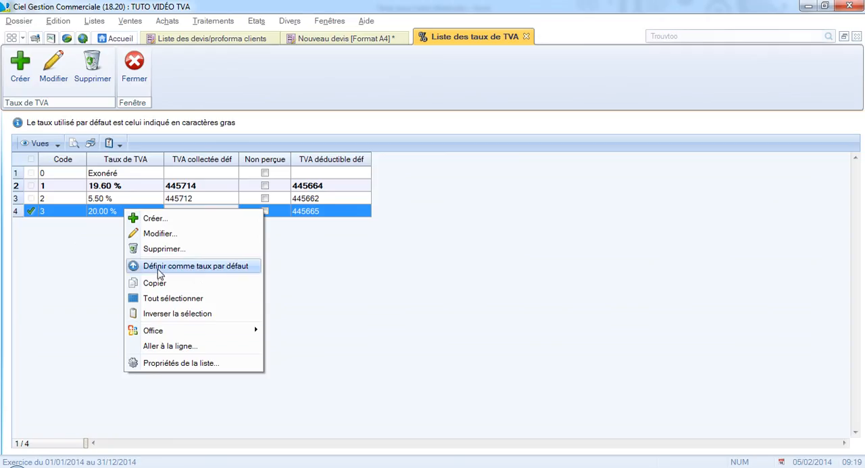
{"action": "left_click", "coordinate": [208, 271]}
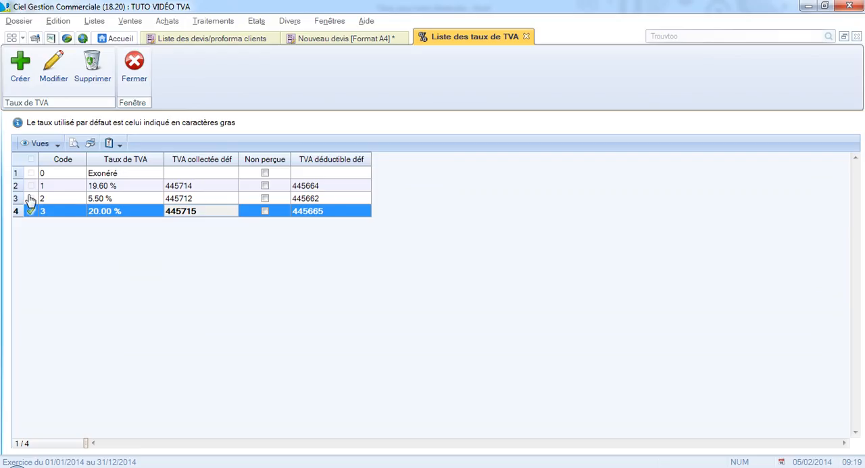
{"action": "left_click", "coordinate": [31, 158]}
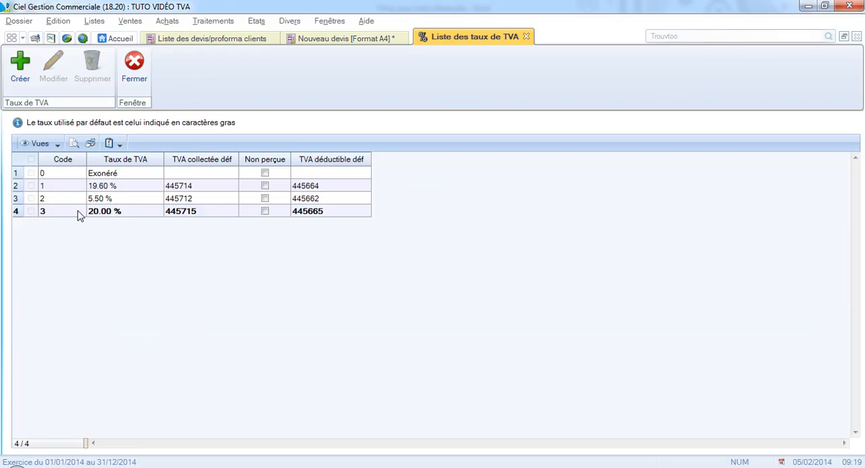
{"action": "left_click", "coordinate": [144, 74]}
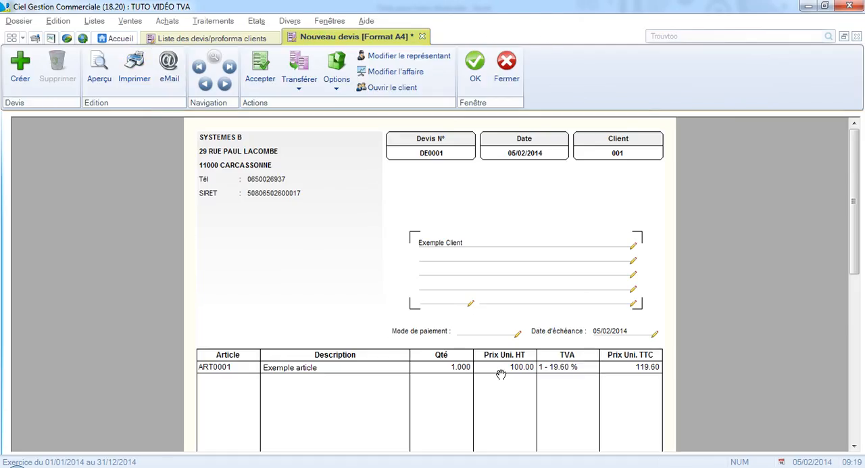
Change the VAT rate of the ART0001 line on the new quote to 20.00 % and check its tax-inclusive price.
{"action": "left_click", "coordinate": [554, 368]}
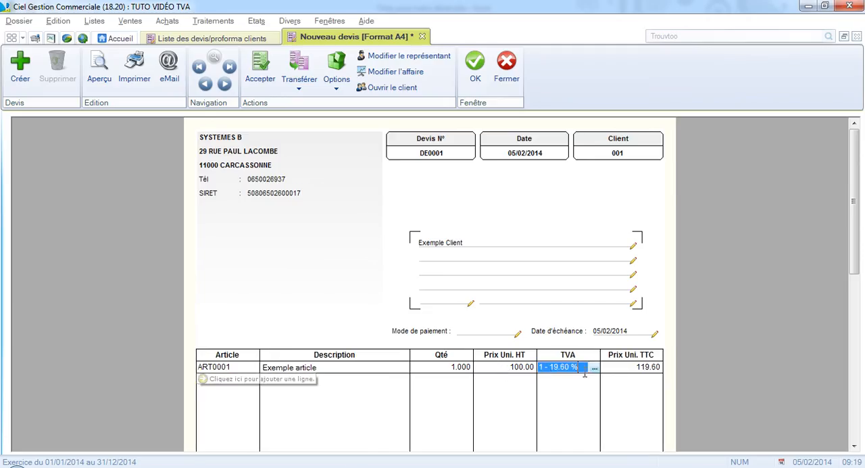
{"action": "left_click", "coordinate": [592, 368]}
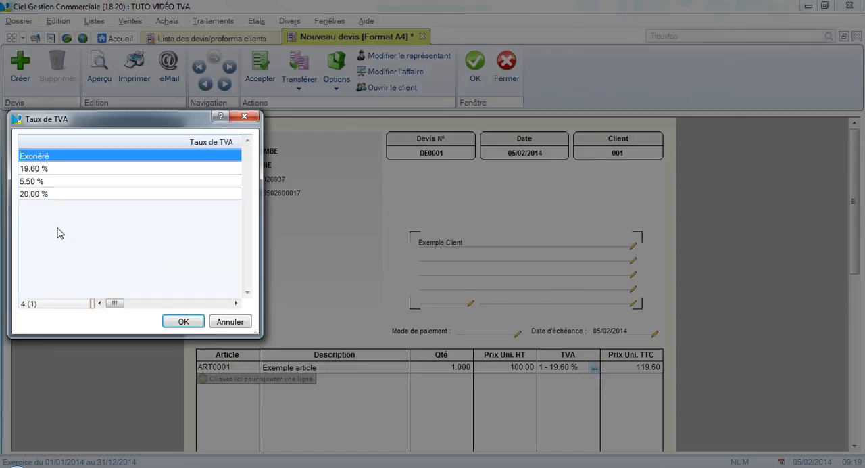
{"action": "left_click", "coordinate": [36, 194]}
{"action": "left_click", "coordinate": [186, 322]}
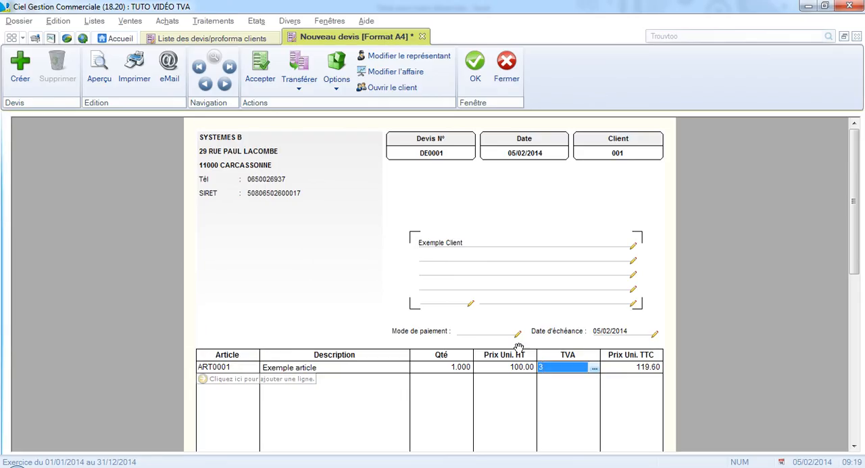
{"action": "left_click", "coordinate": [500, 372]}
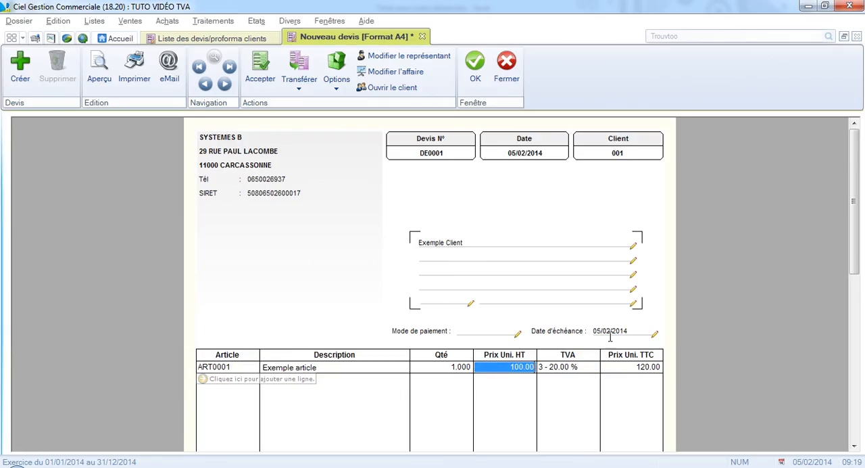
{"action": "left_click", "coordinate": [637, 371]}
{"action": "scroll", "coordinate": [637, 377], "scroll_direction": "down", "scroll_amount": 1}
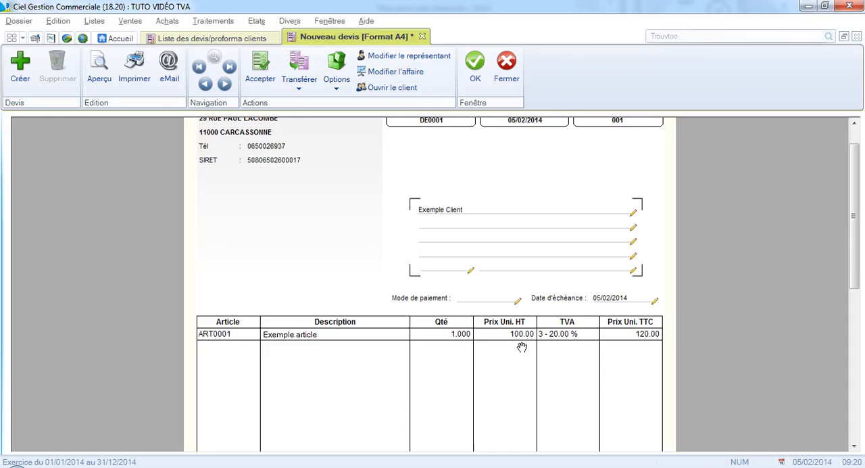
{"action": "scroll", "coordinate": [473, 415], "scroll_direction": "down", "scroll_amount": 1}
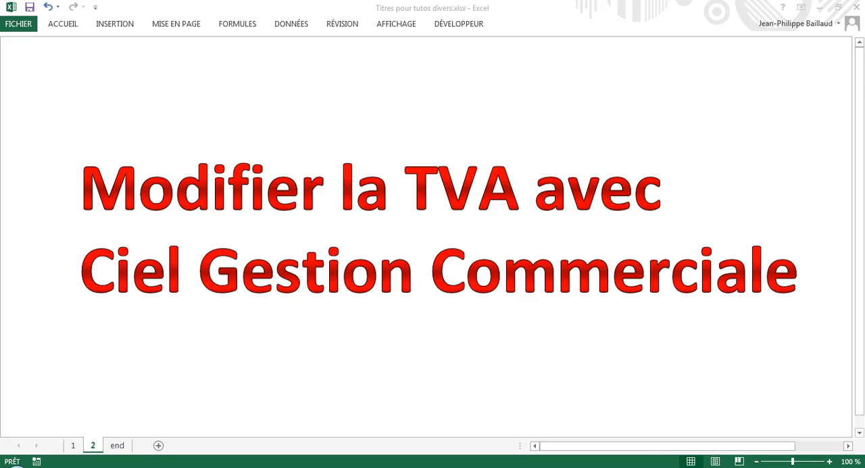
Show the "end" sheet of the Excel workbook Titres pour tutos divers.xlsx.
{"action": "left_click", "coordinate": [118, 446]}
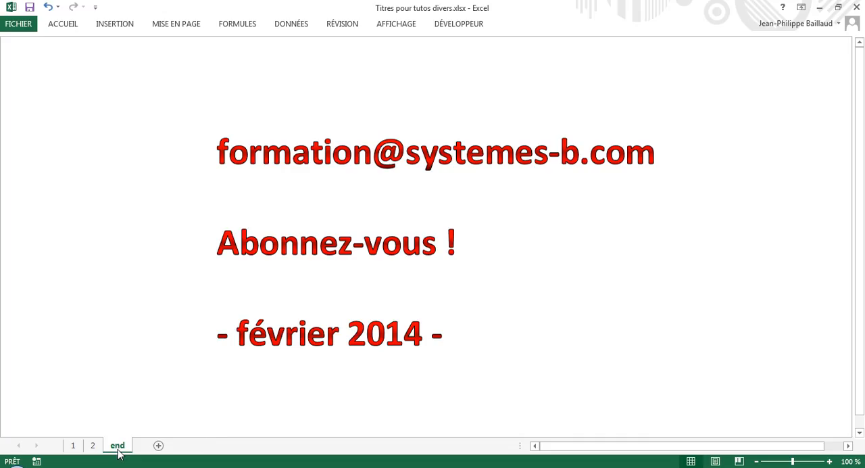